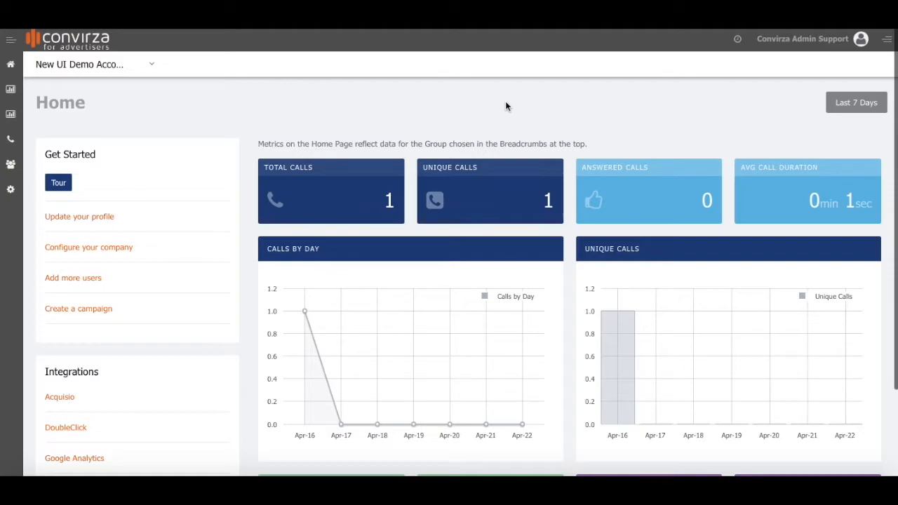
Expand the navigation labels and scope the Home dashboard to Demo Group under New UI Demo Account.
{"action": "left_click", "coordinate": [10, 41]}
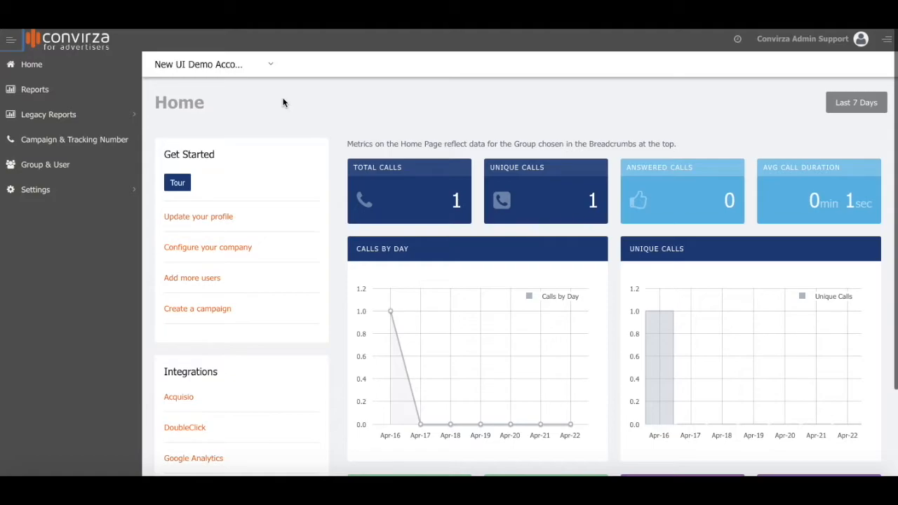
{"action": "left_click", "coordinate": [270, 65]}
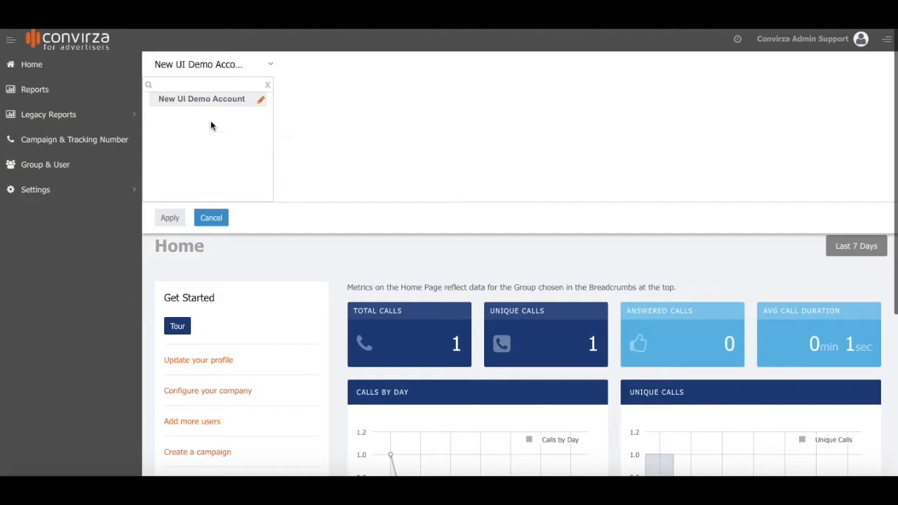
{"action": "left_click", "coordinate": [210, 125]}
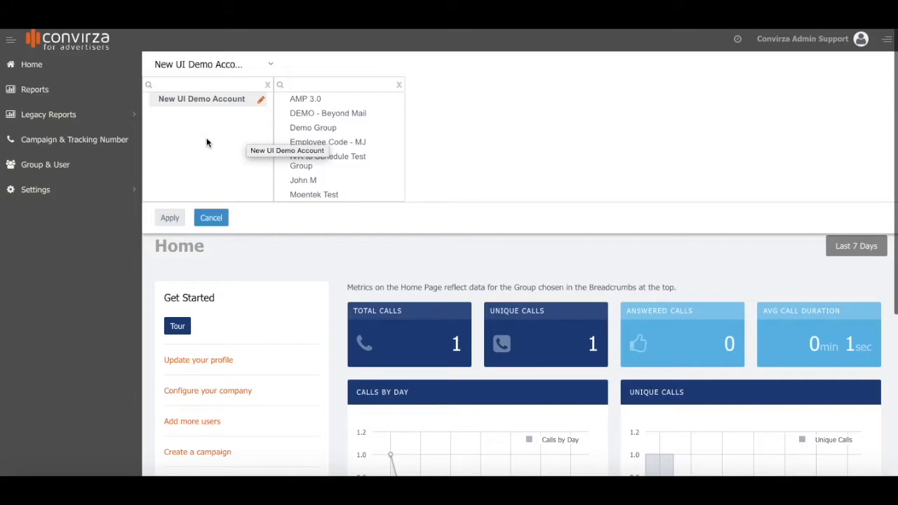
{"action": "left_click", "coordinate": [337, 129]}
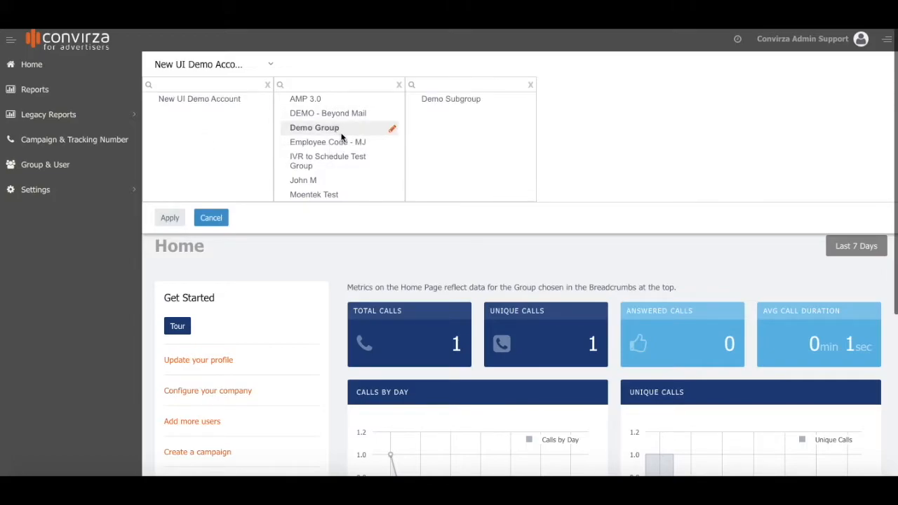
{"action": "left_click", "coordinate": [171, 218]}
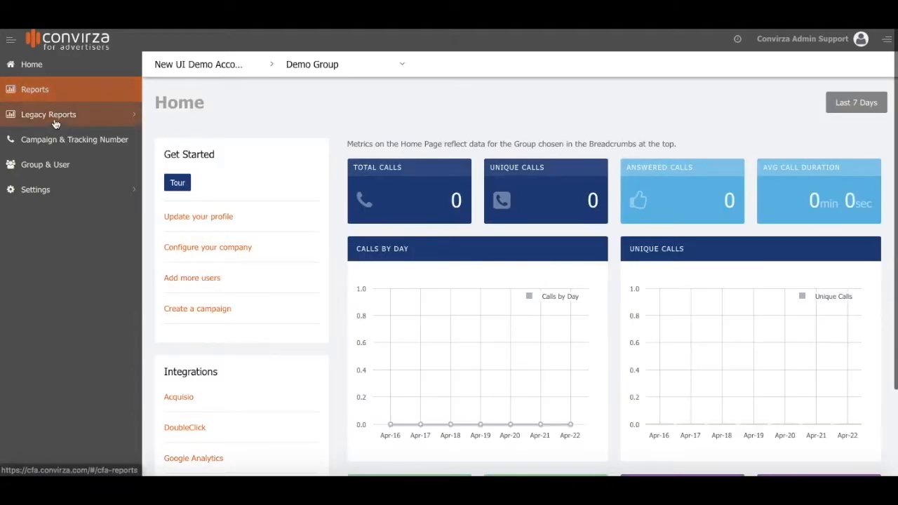
Open the Campaign & Tracking Number list filtered to Demo Subgroup.
{"action": "left_click", "coordinate": [83, 143]}
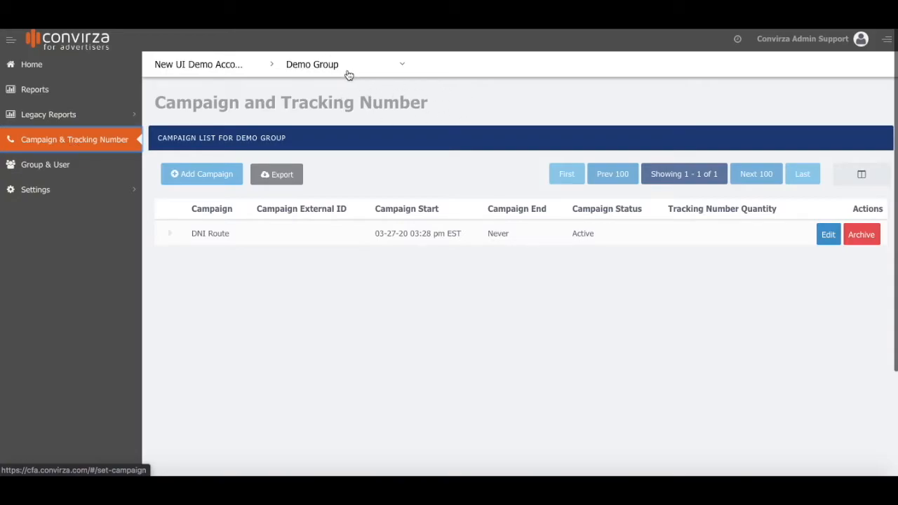
{"action": "left_click", "coordinate": [402, 65]}
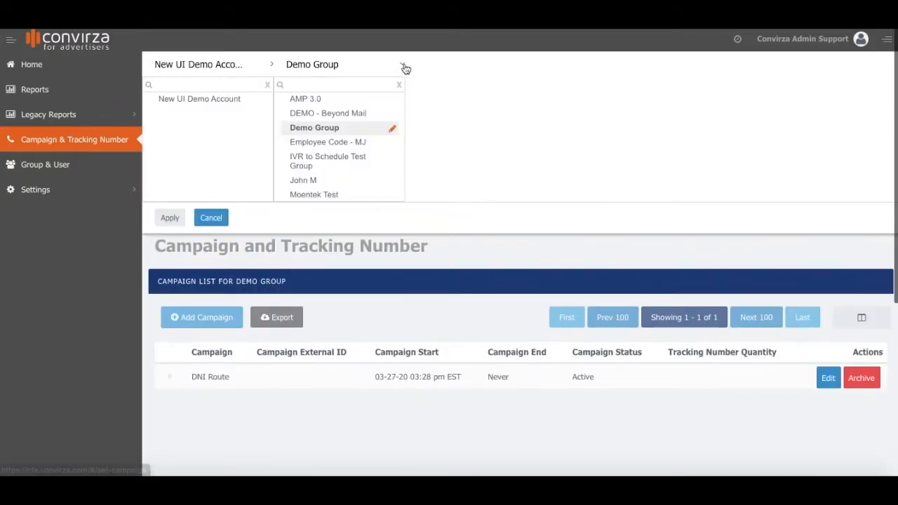
{"action": "left_click", "coordinate": [337, 130]}
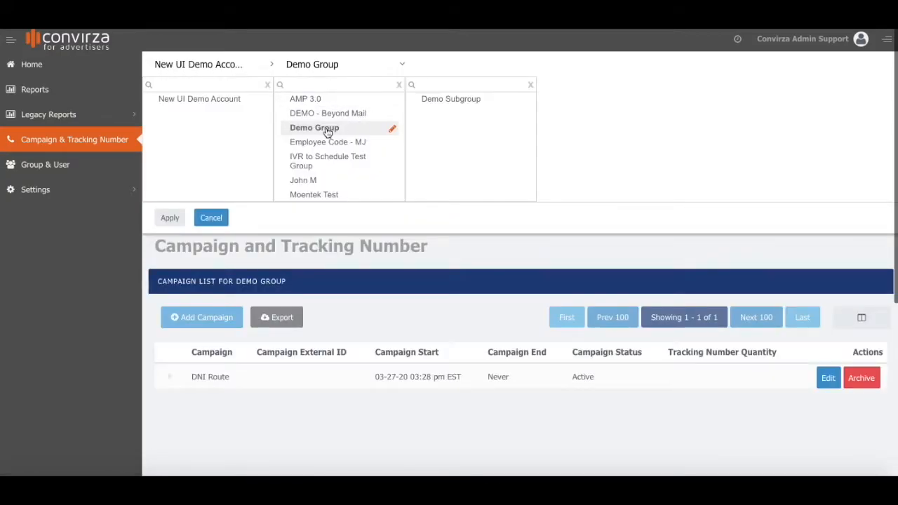
{"action": "left_click", "coordinate": [442, 102]}
{"action": "left_click", "coordinate": [176, 218]}
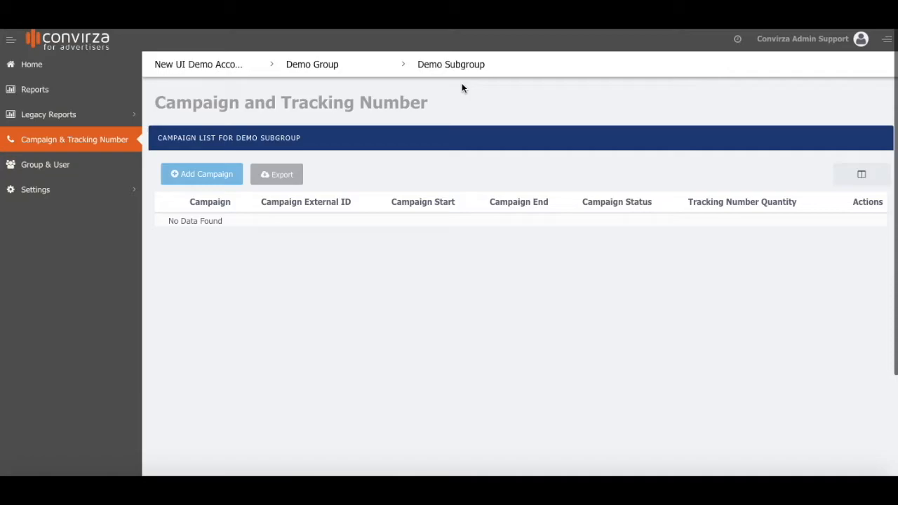
Switch the group filter back to New UI Demo Account.
{"action": "left_click", "coordinate": [205, 65]}
{"action": "left_click", "coordinate": [270, 65]}
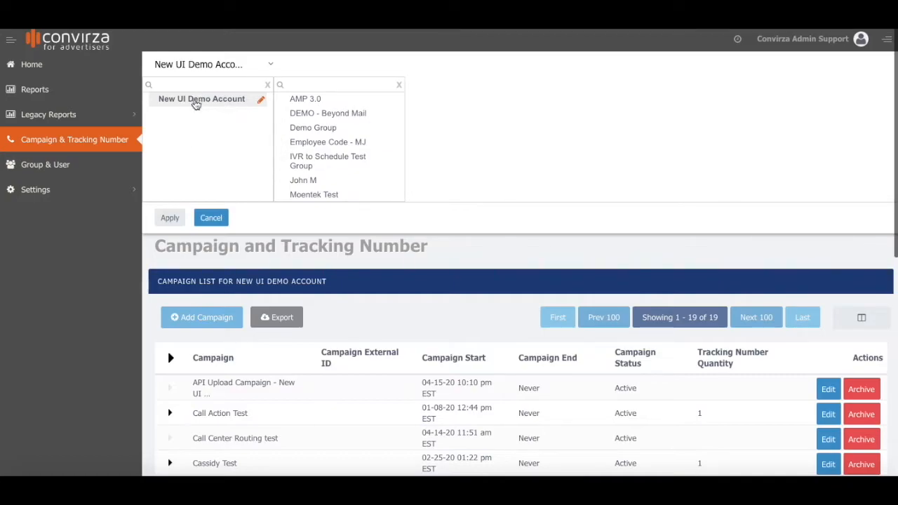
{"action": "left_click", "coordinate": [174, 221]}
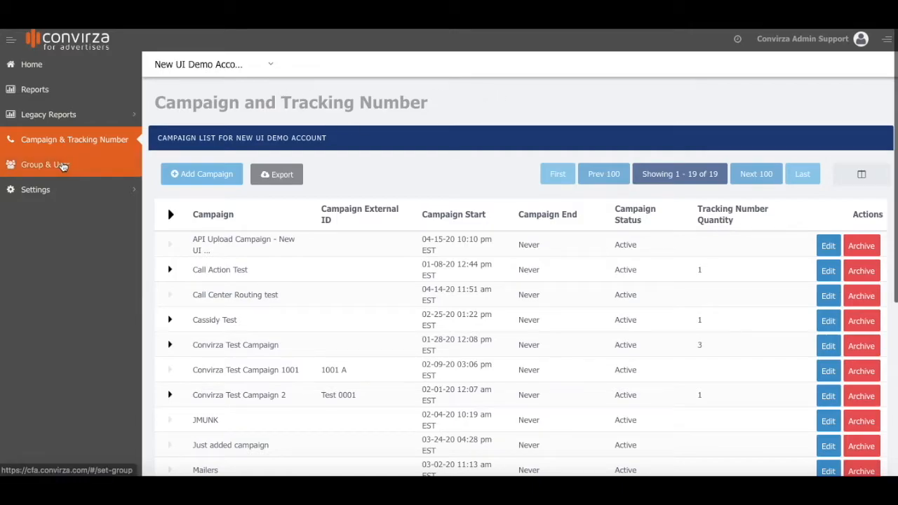
Go to Group & User management and scroll down to the Users list.
{"action": "left_click", "coordinate": [62, 166]}
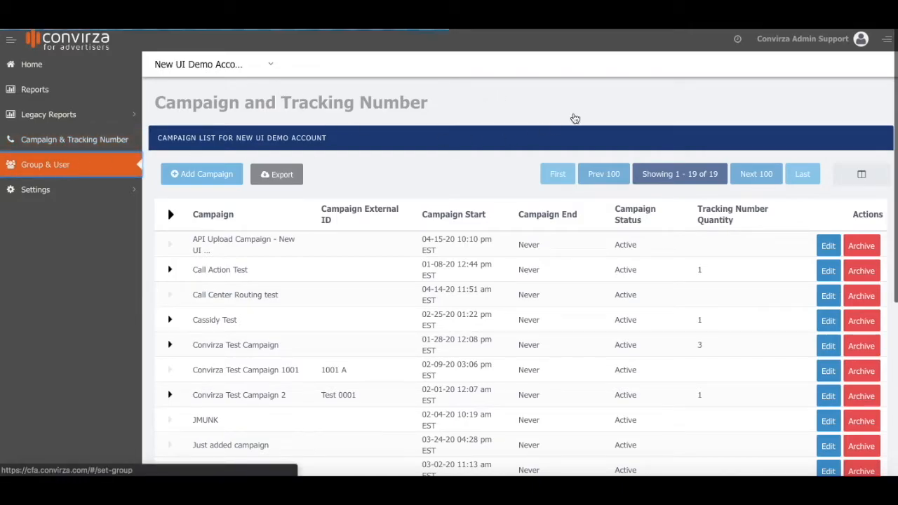
{"action": "scroll", "coordinate": [466, 104], "scroll_direction": "down", "scroll_amount": 3}
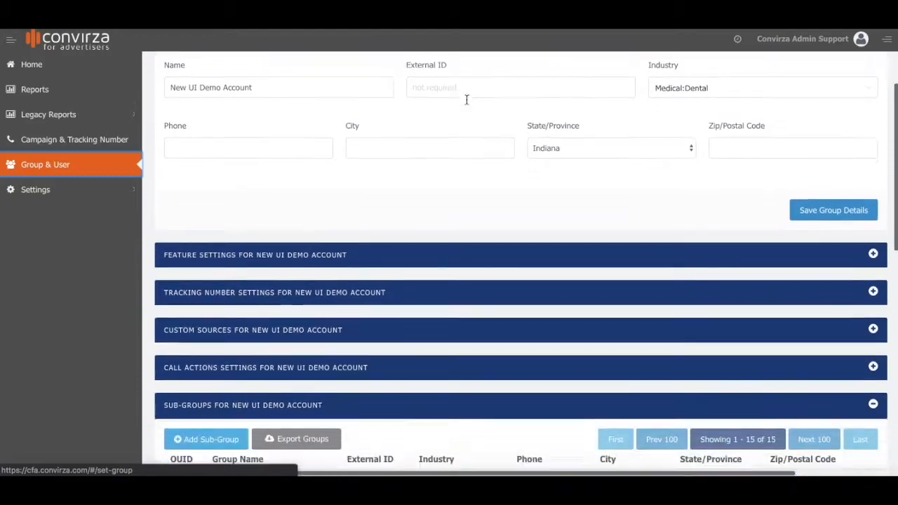
{"action": "scroll", "coordinate": [466, 104], "scroll_direction": "down", "scroll_amount": 4}
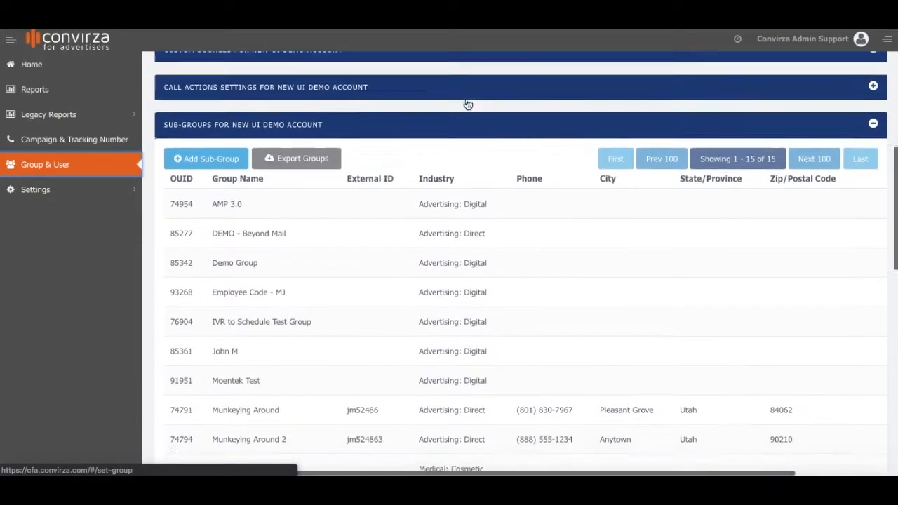
{"action": "scroll", "coordinate": [467, 102], "scroll_direction": "down", "scroll_amount": 6}
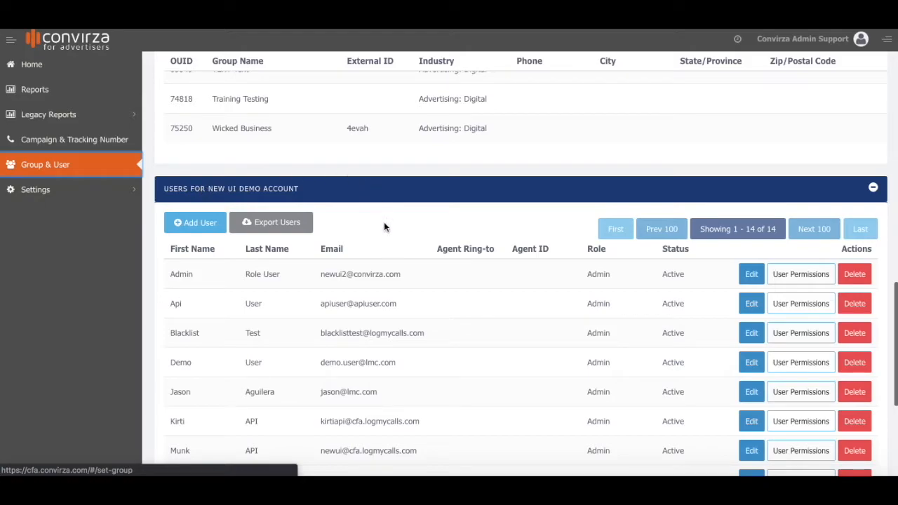
Add user 'New User' with an e-mail address and the Admin role, and save.
{"action": "left_click", "coordinate": [195, 222]}
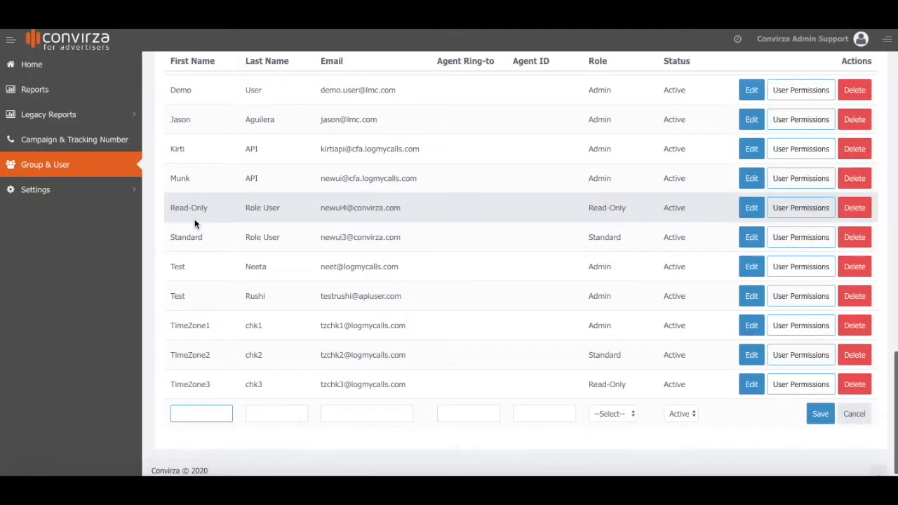
{"action": "type", "text": "New"}
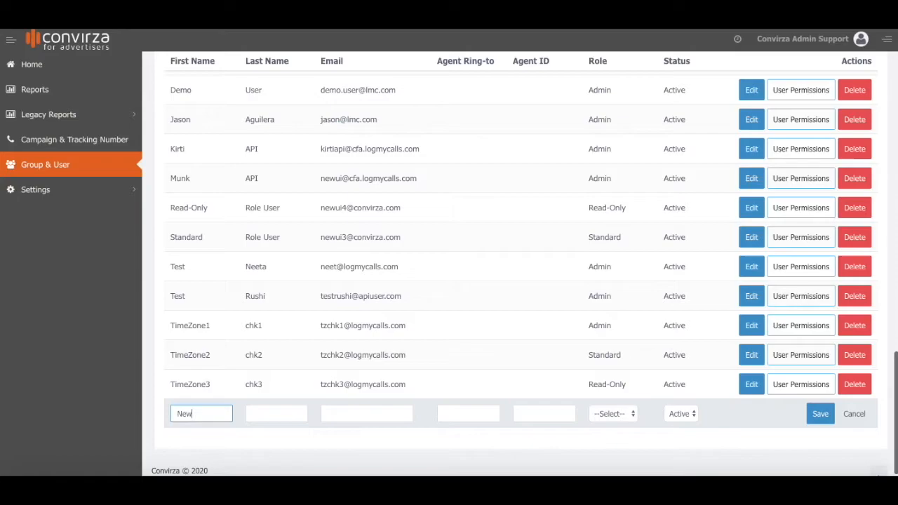
{"action": "key", "text": "Tab"}
{"action": "type", "text": "User"}
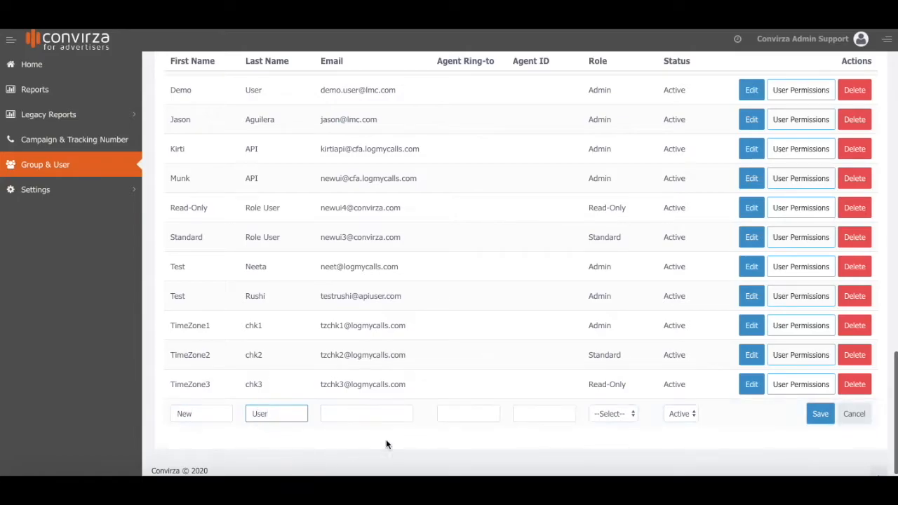
{"action": "left_click", "coordinate": [350, 416]}
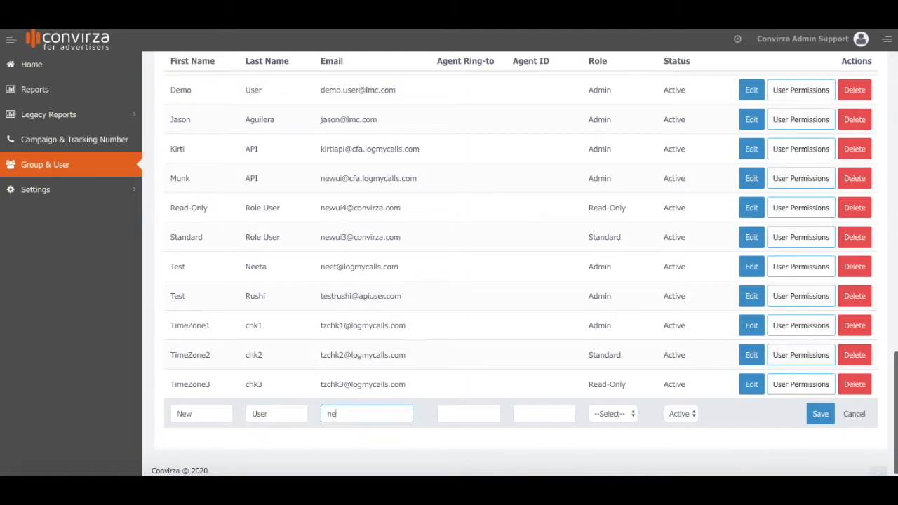
{"action": "left_click", "coordinate": [618, 414]}
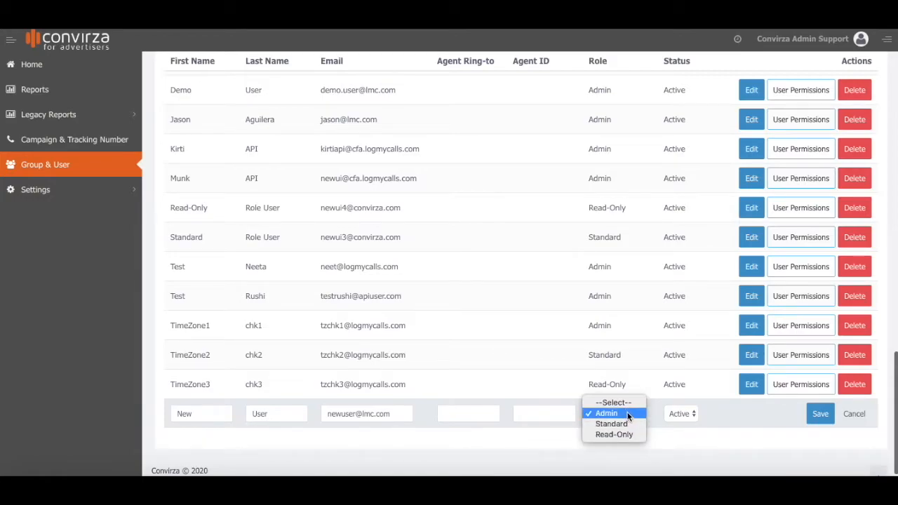
{"action": "left_click", "coordinate": [628, 413]}
{"action": "left_click", "coordinate": [818, 416]}
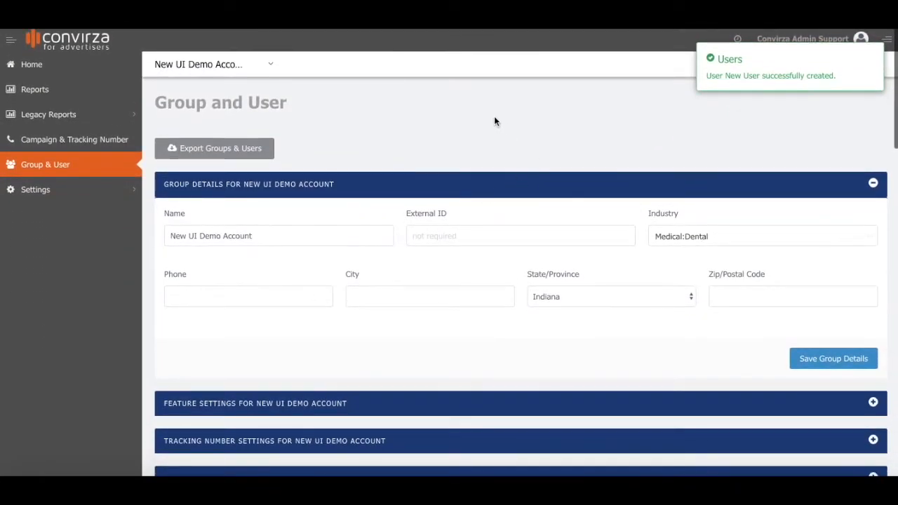
Start a new campaign from the Campaign & Tracking Number list.
{"action": "left_click", "coordinate": [98, 141]}
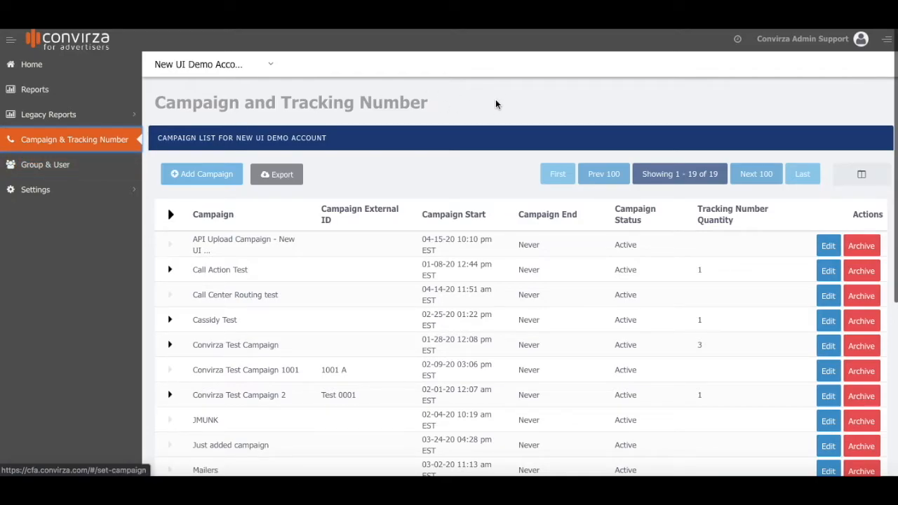
{"action": "left_click", "coordinate": [209, 176]}
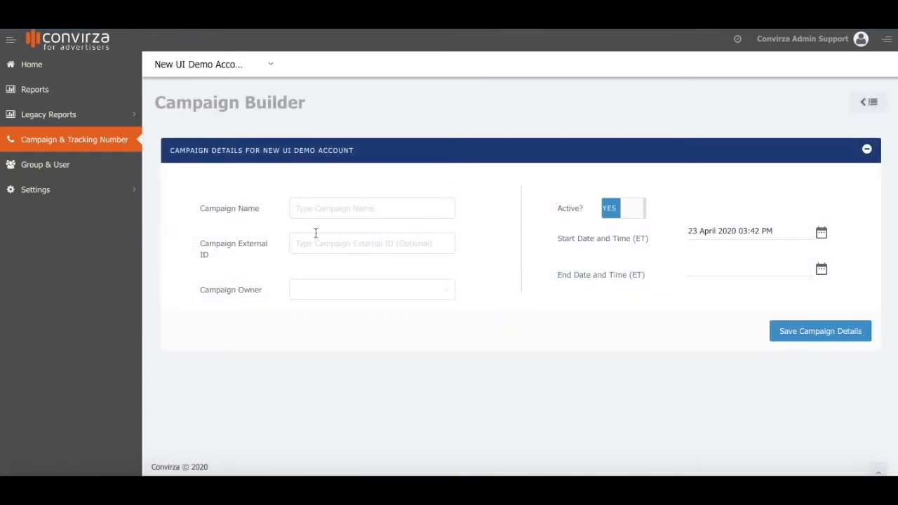
Name the campaign 'Campaign Name 1' and assign a campaign owner.
{"action": "left_click", "coordinate": [355, 211]}
{"action": "type", "text": "Campaign Name 1"}
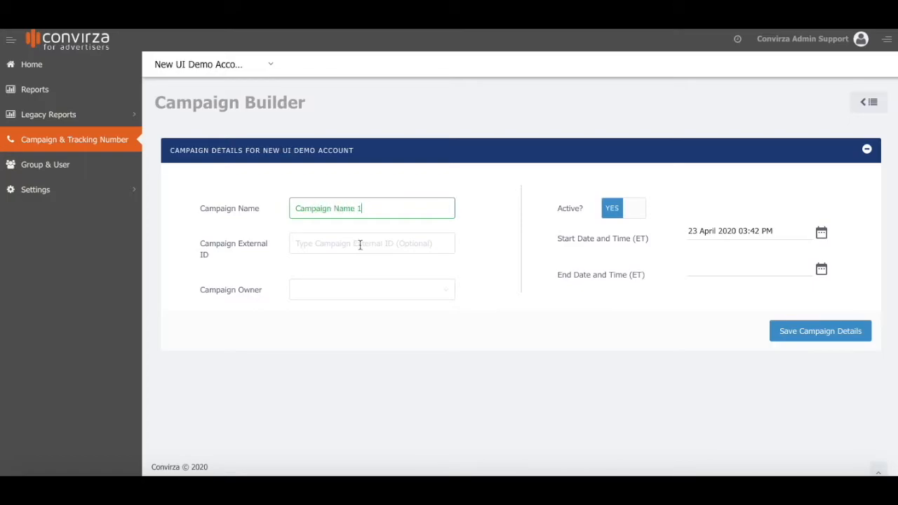
{"action": "left_click", "coordinate": [438, 289]}
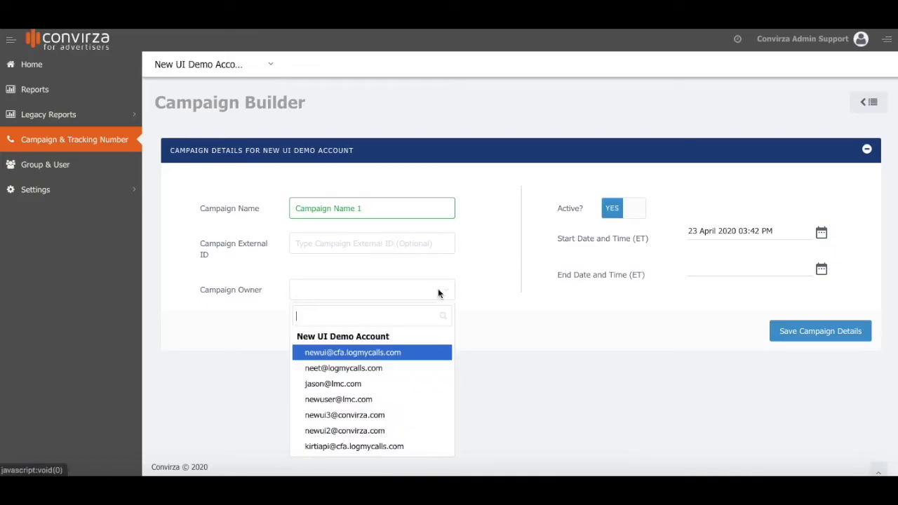
{"action": "left_click", "coordinate": [345, 385]}
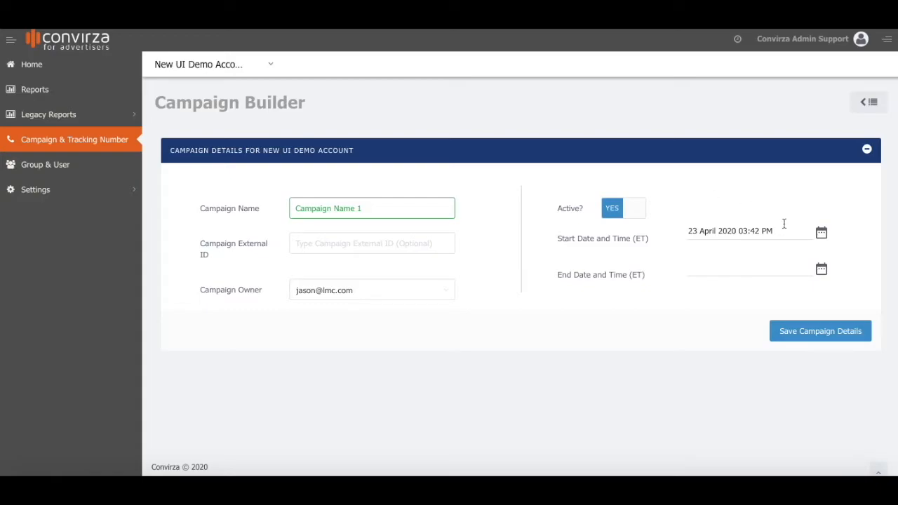
Leave the start and end dates unchanged and save the campaign details.
{"action": "left_click", "coordinate": [822, 234]}
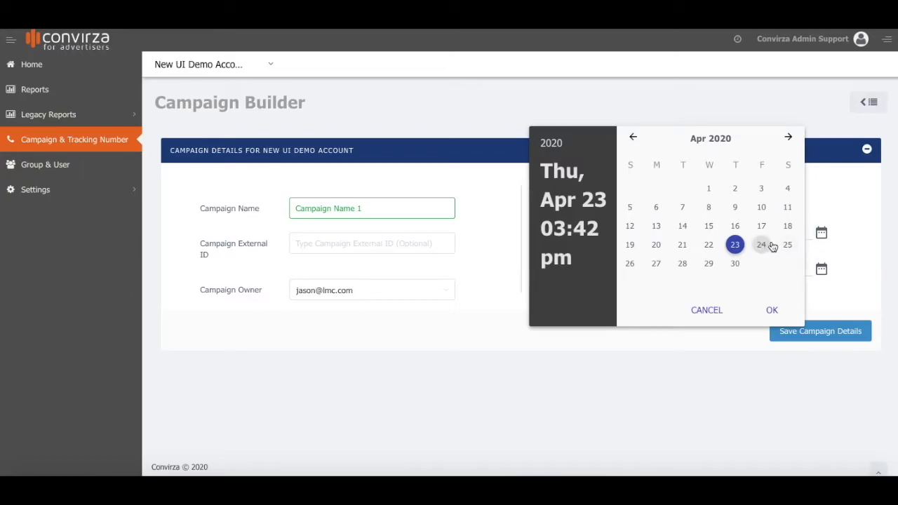
{"action": "left_click", "coordinate": [789, 138]}
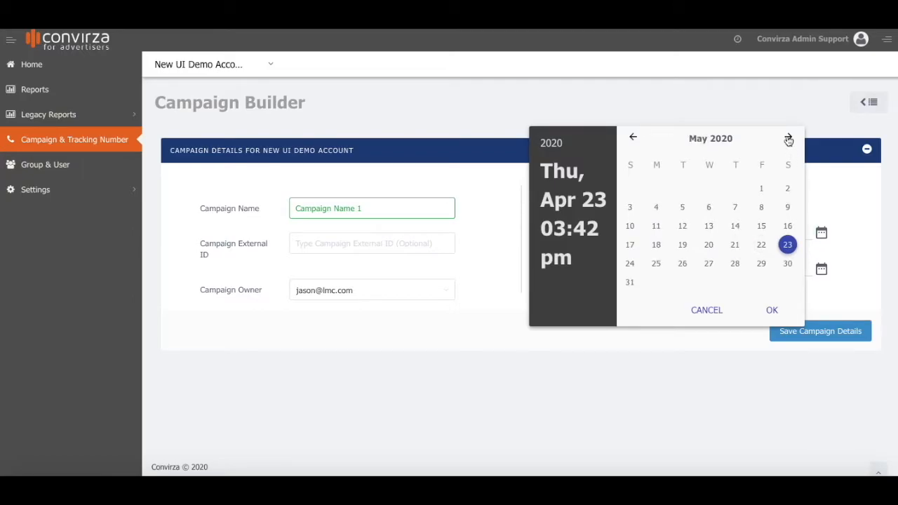
{"action": "left_click", "coordinate": [708, 314]}
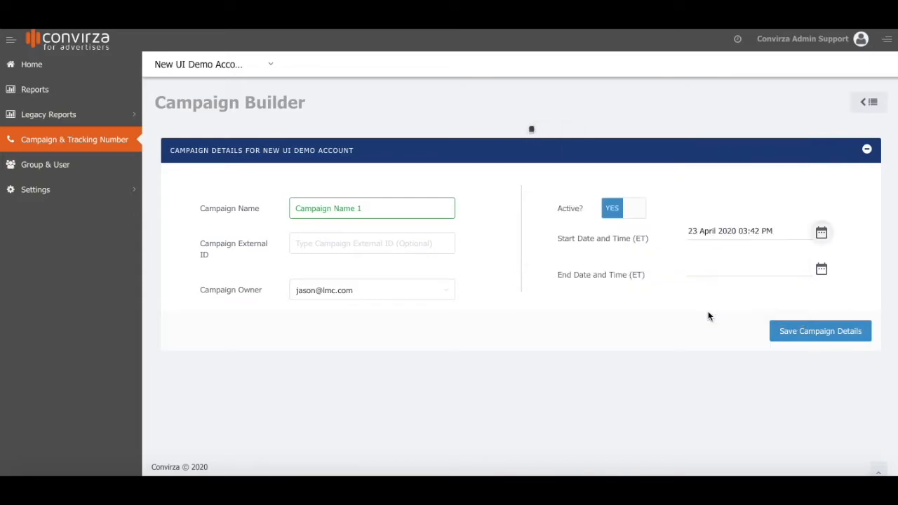
{"action": "left_click", "coordinate": [822, 271]}
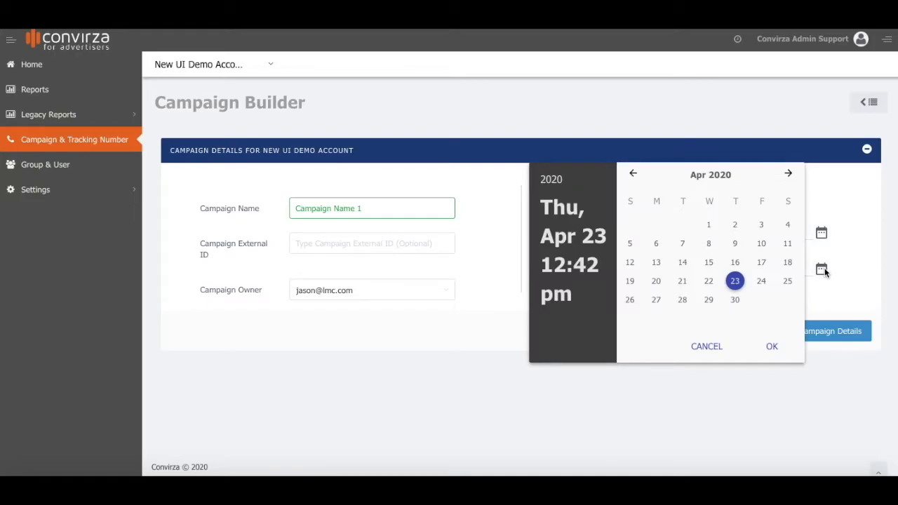
{"action": "left_click", "coordinate": [705, 346]}
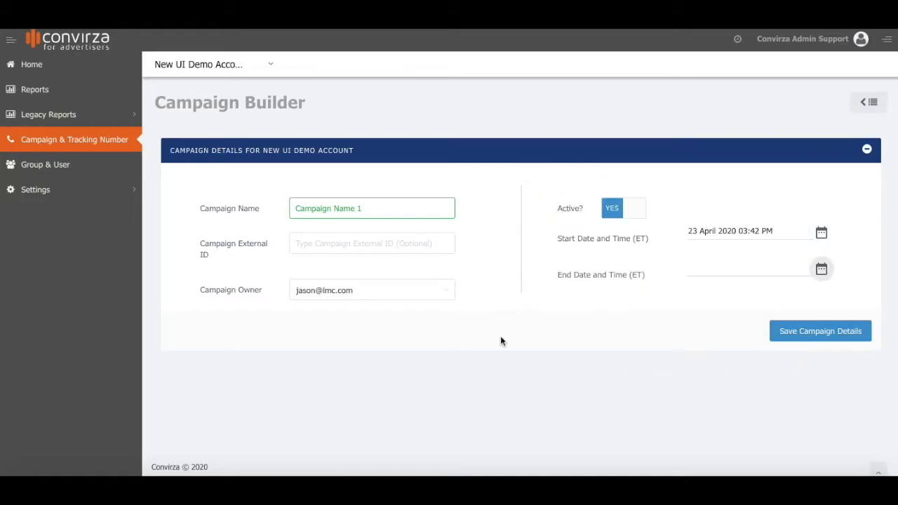
{"action": "left_click", "coordinate": [826, 335]}
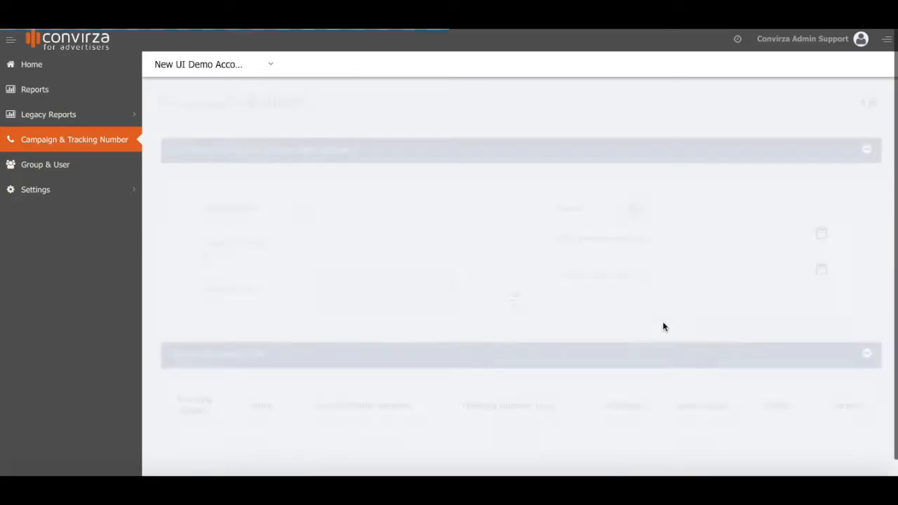
{"action": "scroll", "coordinate": [637, 330], "scroll_direction": "down", "scroll_amount": 2}
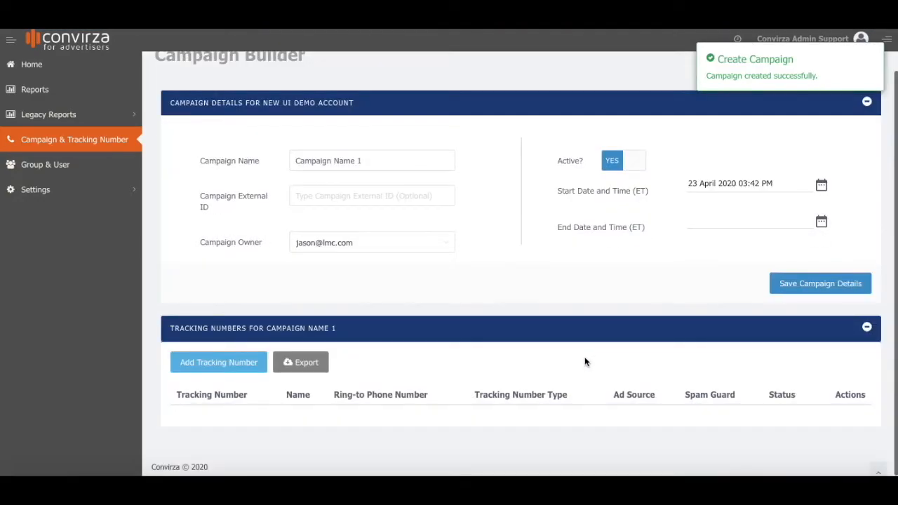
Add a tracking number with area code 888-TOLLFREE and pick an available toll-free number.
{"action": "left_click", "coordinate": [212, 363]}
{"action": "scroll", "coordinate": [211, 361], "scroll_direction": "down", "scroll_amount": 4}
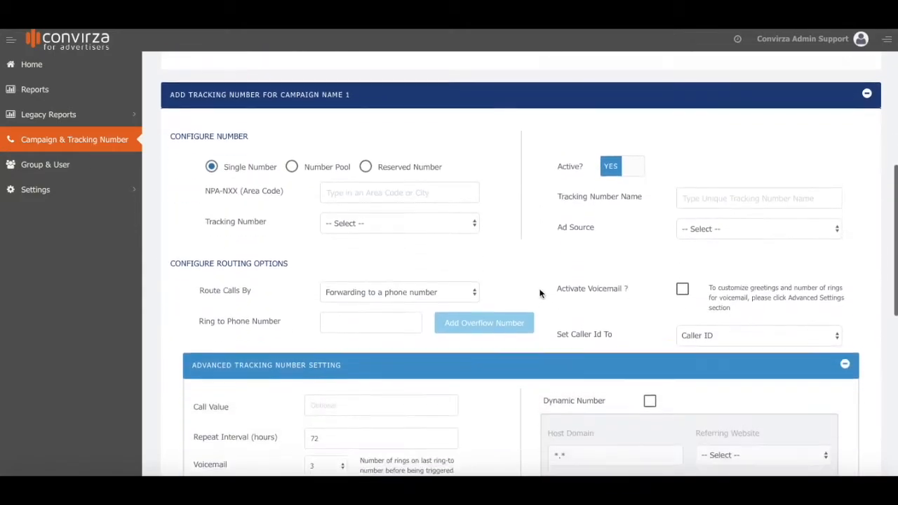
{"action": "left_click", "coordinate": [343, 166]}
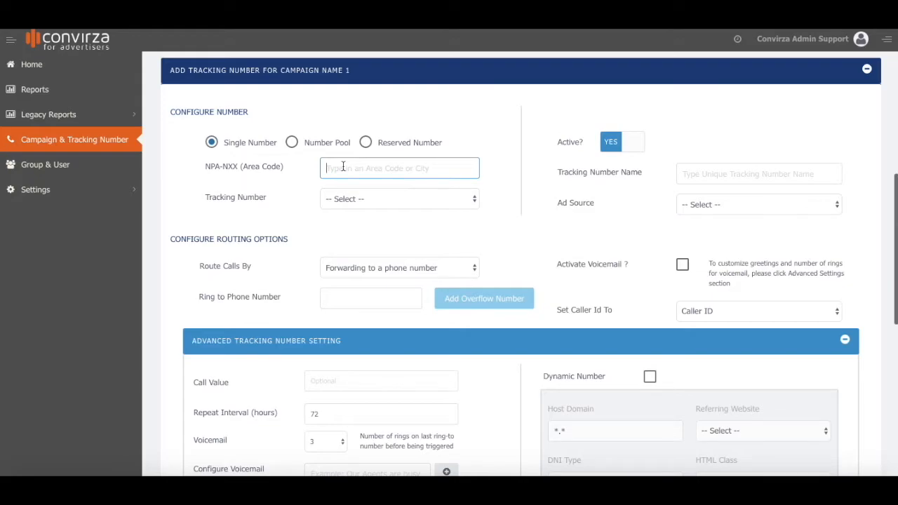
{"action": "type", "text": "888"}
{"action": "left_click", "coordinate": [378, 192]}
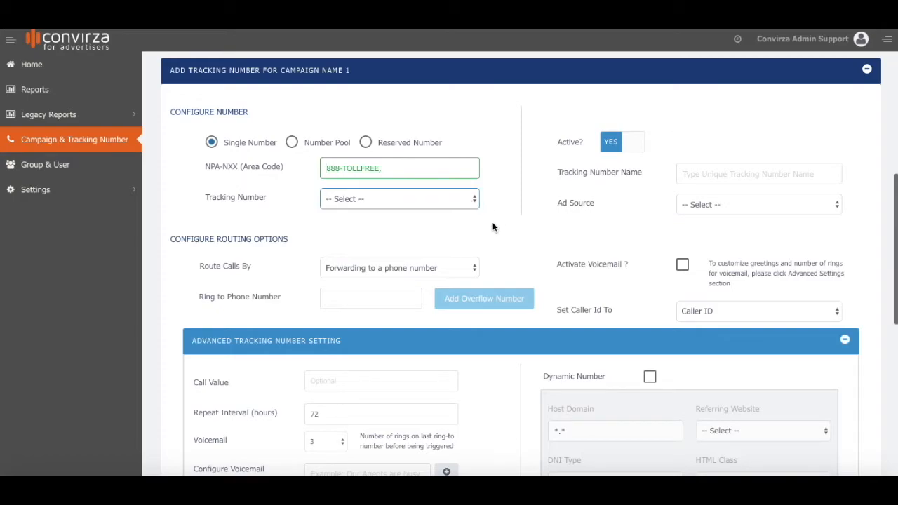
{"action": "left_click", "coordinate": [460, 201]}
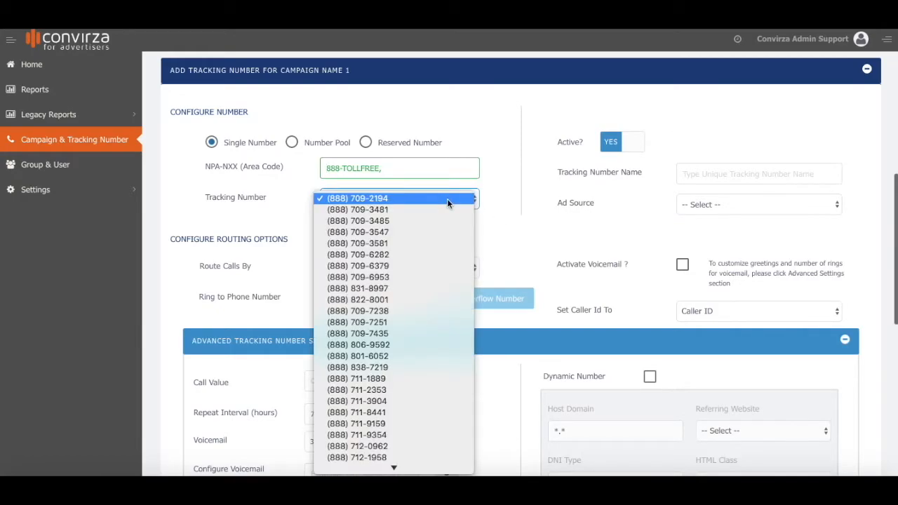
{"action": "left_click", "coordinate": [396, 302]}
{"action": "scroll", "coordinate": [494, 235], "scroll_direction": "down", "scroll_amount": 1}
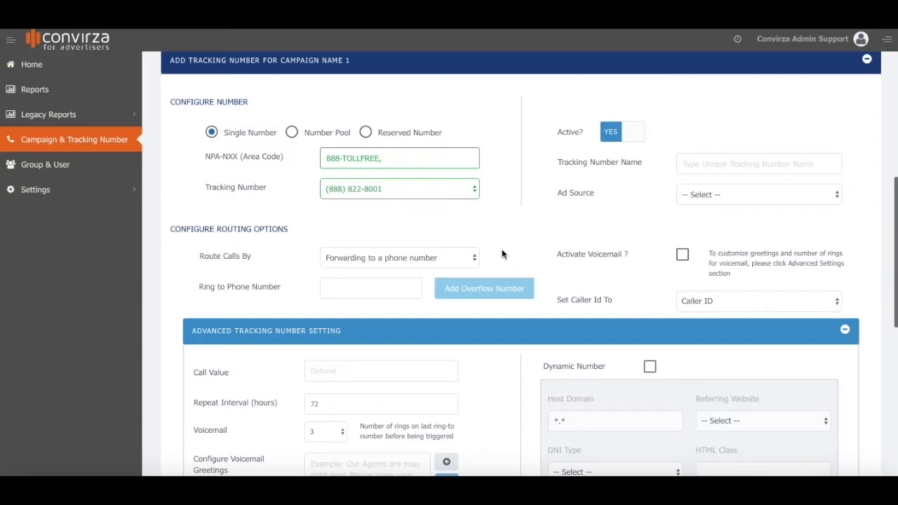
Enter the ring-to phone number and name the tracking number 'New TN Name'.
{"action": "left_click", "coordinate": [330, 287]}
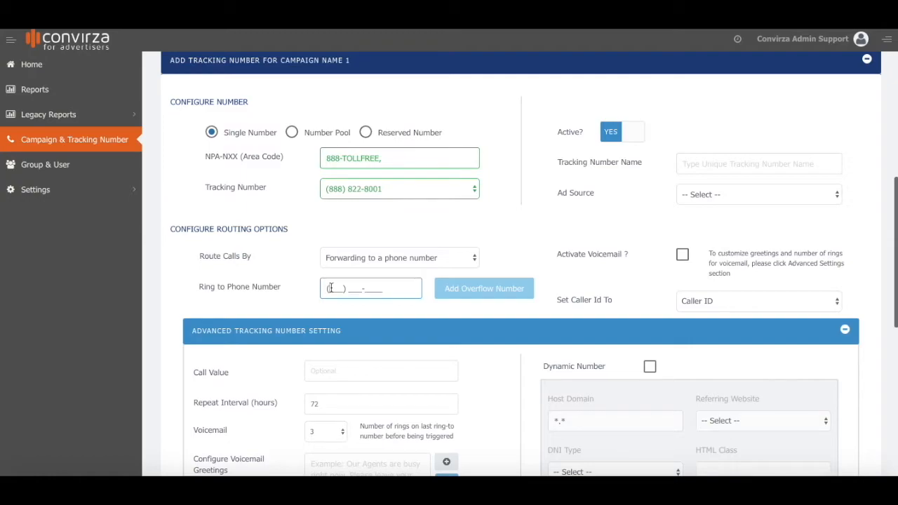
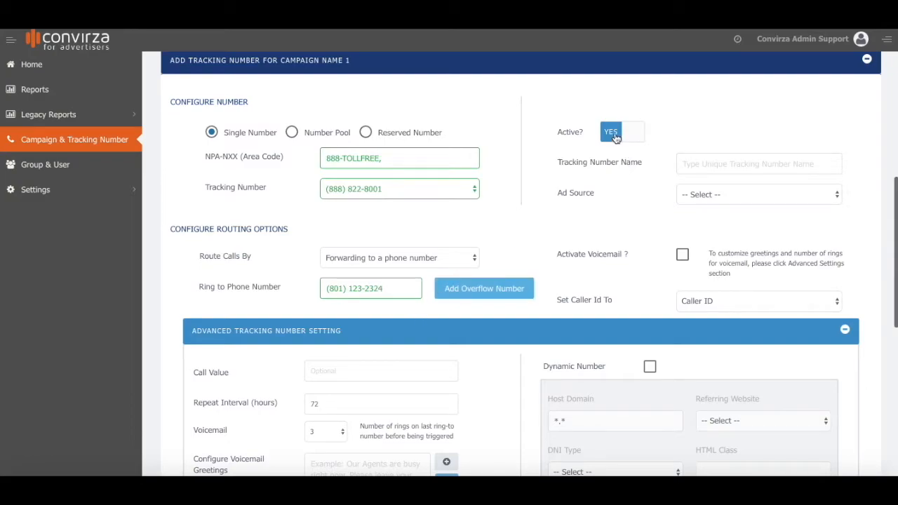
{"action": "left_click", "coordinate": [686, 166]}
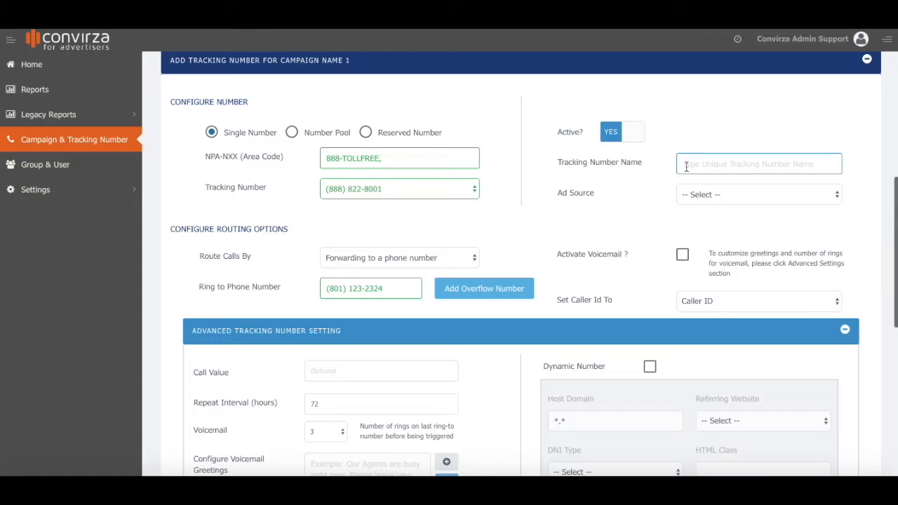
{"action": "type", "text": "N"}
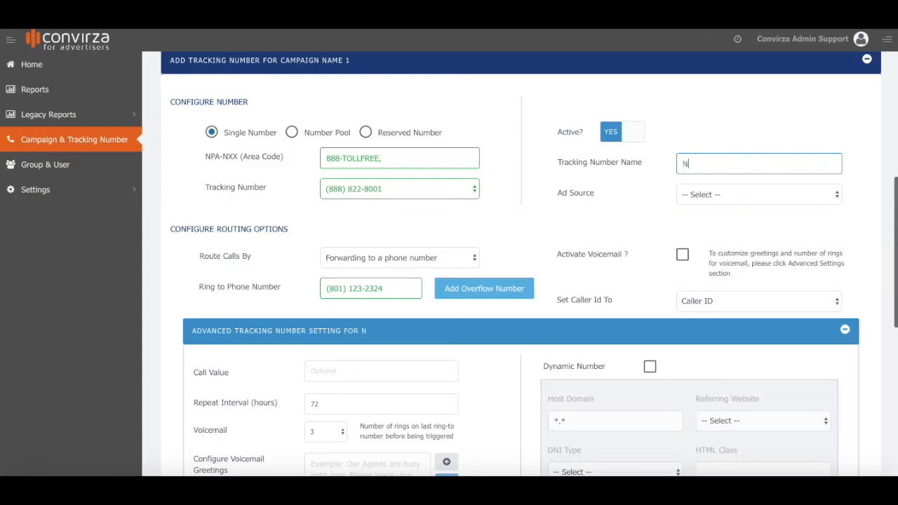
{"action": "type", "text": "ew TN Name"}
Set the tracking number's ad source to Google:Paid.
{"action": "left_click", "coordinate": [837, 196]}
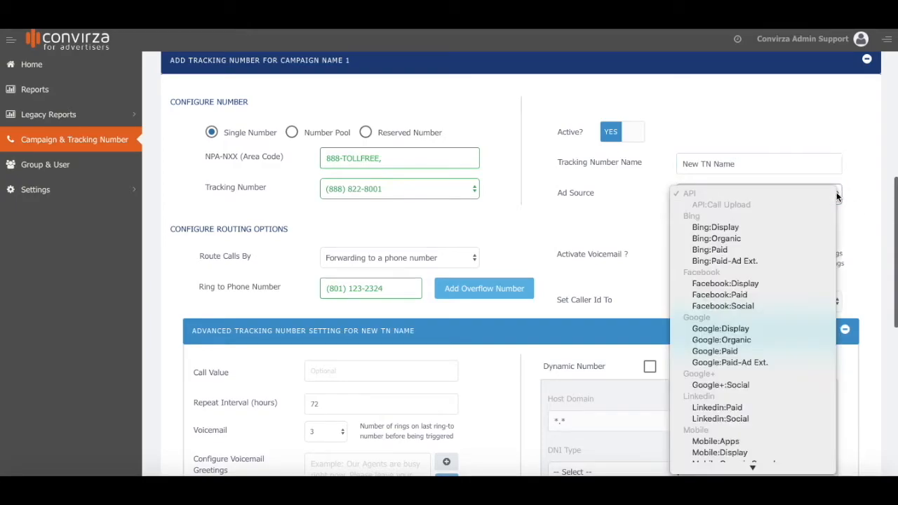
{"action": "left_click", "coordinate": [748, 354]}
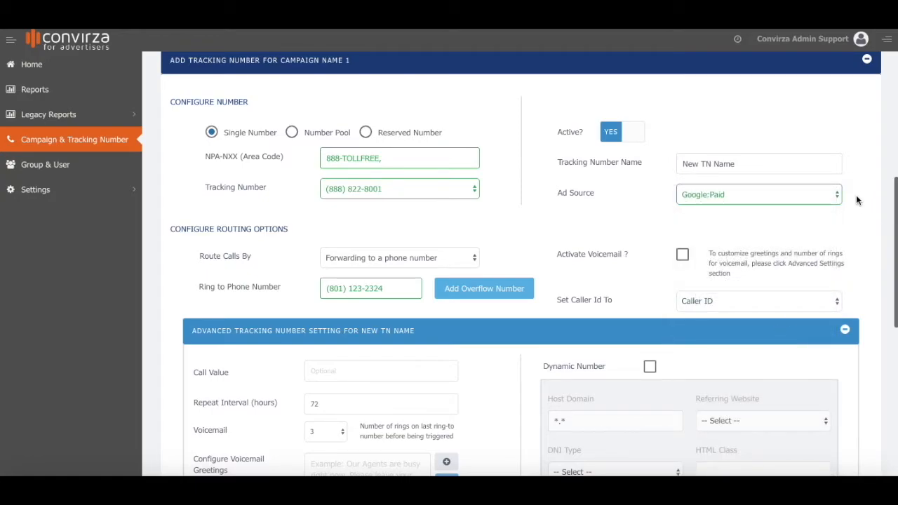
{"action": "left_click", "coordinate": [834, 196]}
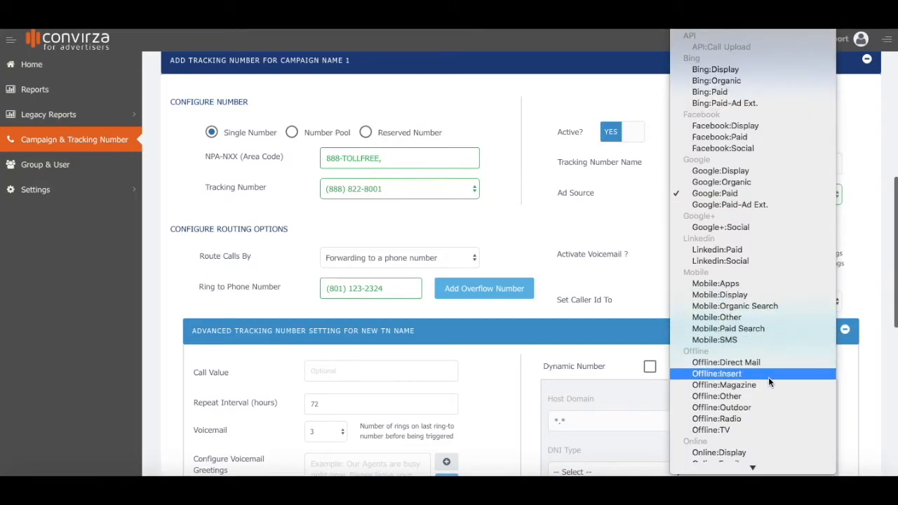
{"action": "scroll", "coordinate": [750, 398], "scroll_direction": "down", "scroll_amount": 3}
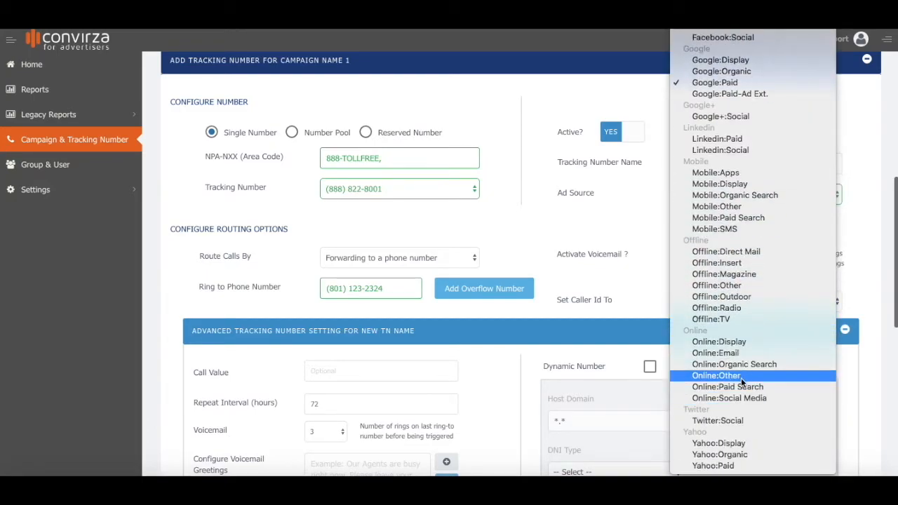
{"action": "left_click", "coordinate": [863, 224]}
{"action": "scroll", "coordinate": [862, 224], "scroll_direction": "down", "scroll_amount": 1}
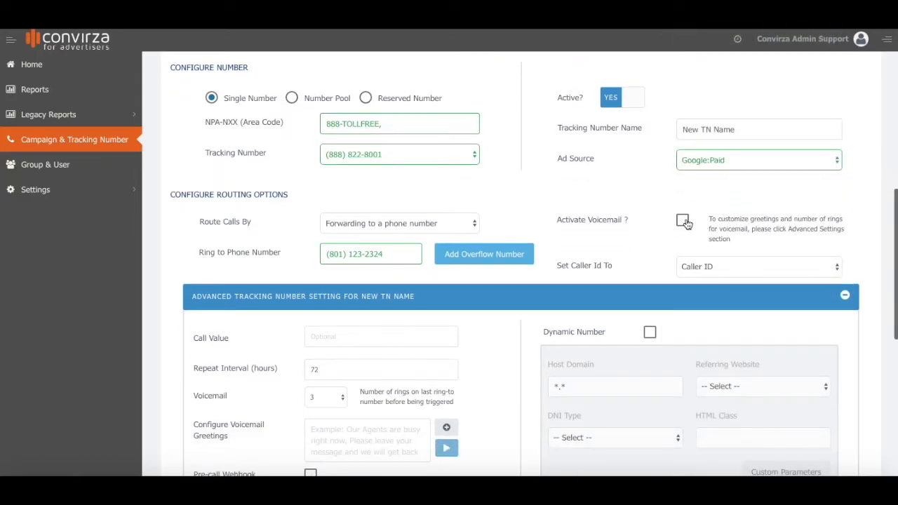
Review the advanced settings with call recording and whisper message enabled, then save New TN Name.
{"action": "scroll", "coordinate": [654, 225], "scroll_direction": "down", "scroll_amount": 3}
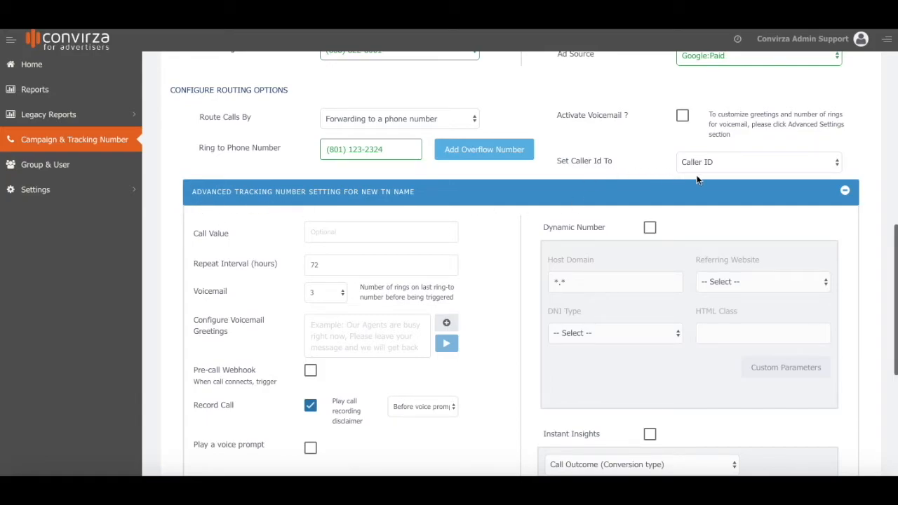
{"action": "scroll", "coordinate": [848, 176], "scroll_direction": "down", "scroll_amount": 2}
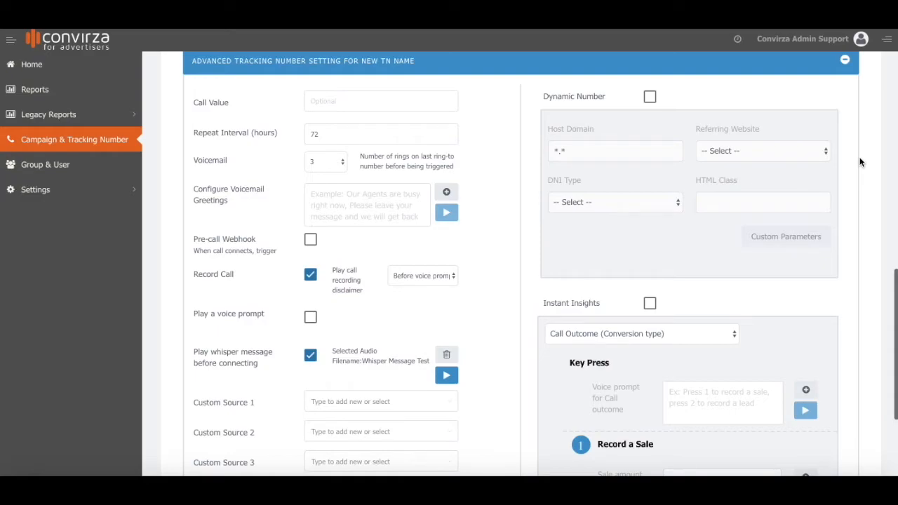
{"action": "scroll", "coordinate": [860, 162], "scroll_direction": "down", "scroll_amount": 3}
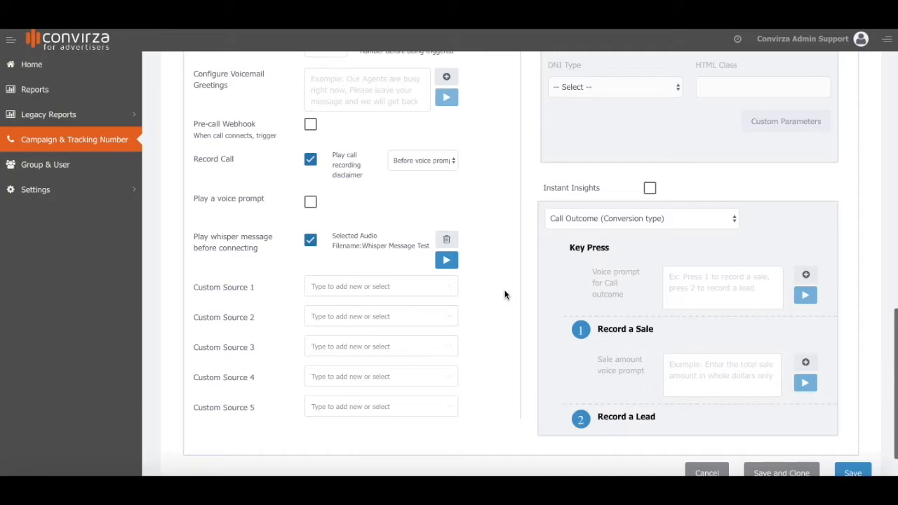
{"action": "scroll", "coordinate": [504, 294], "scroll_direction": "up", "scroll_amount": 4}
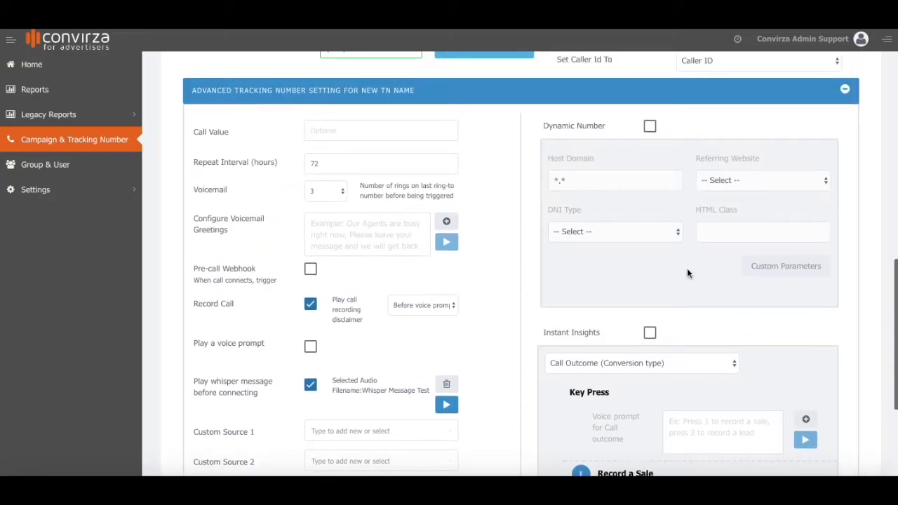
{"action": "scroll", "coordinate": [687, 273], "scroll_direction": "down", "scroll_amount": 4}
{"action": "scroll", "coordinate": [686, 260], "scroll_direction": "down", "scroll_amount": 1}
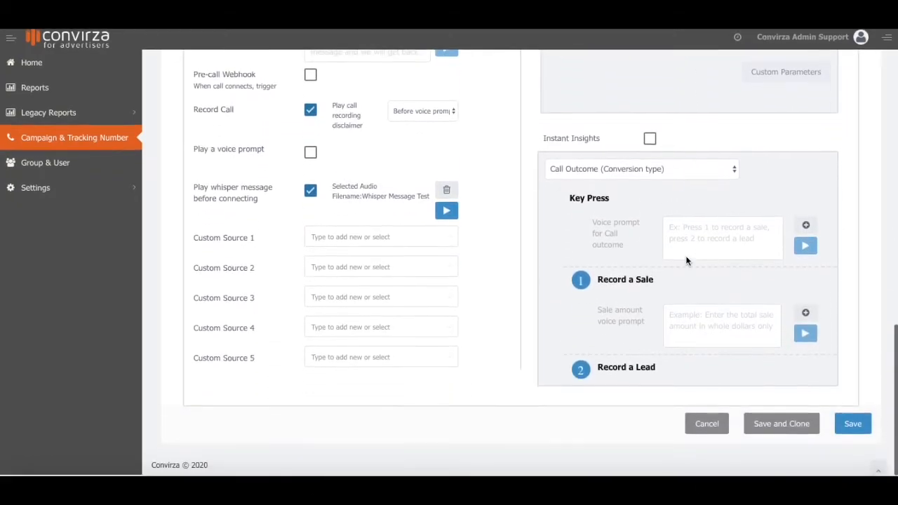
{"action": "scroll", "coordinate": [686, 260], "scroll_direction": "up", "scroll_amount": 5}
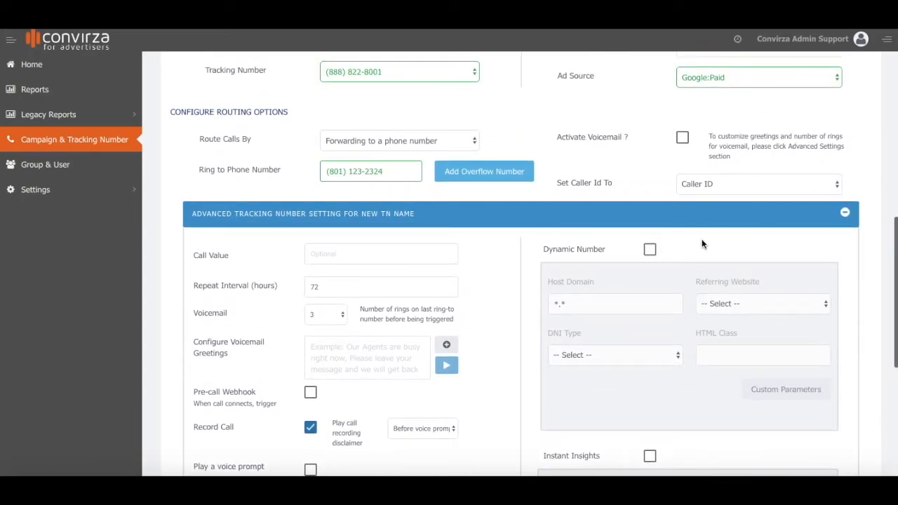
{"action": "scroll", "coordinate": [704, 243], "scroll_direction": "down", "scroll_amount": 9}
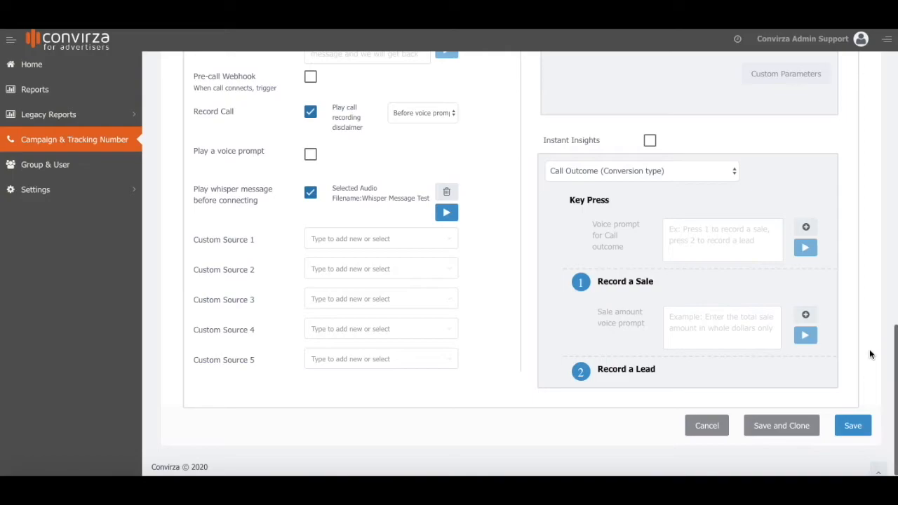
{"action": "left_click", "coordinate": [854, 426]}
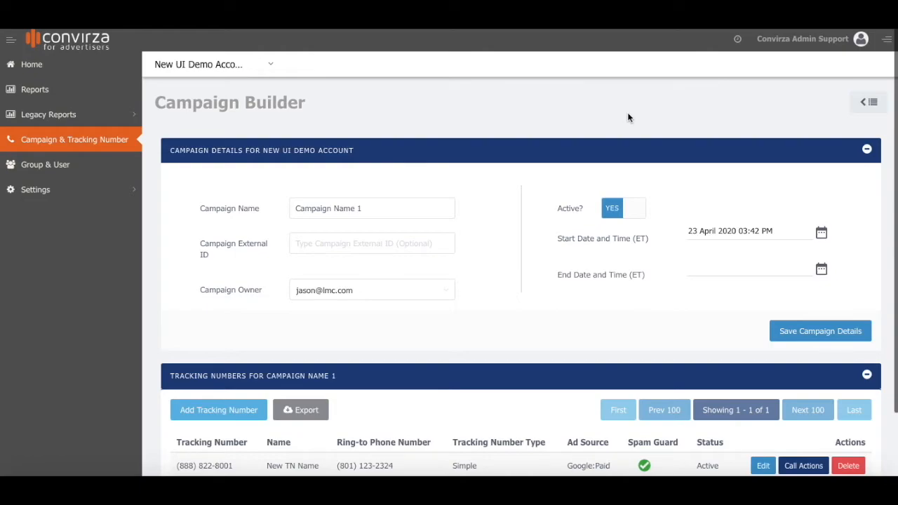
Expand the Legacy Reports section in the sidebar.
{"action": "left_click", "coordinate": [51, 116]}
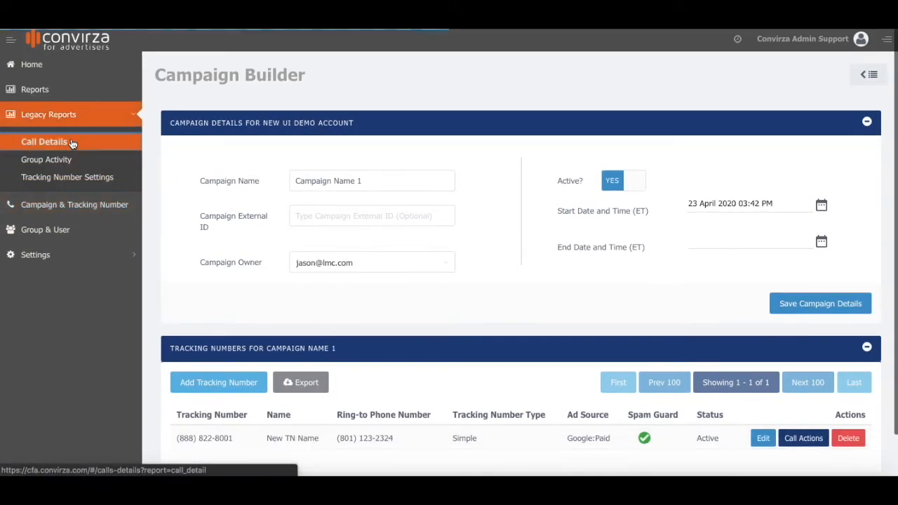
Open the Call Details report for April 17–23, 2020 and show its export options.
{"action": "left_click", "coordinate": [72, 143]}
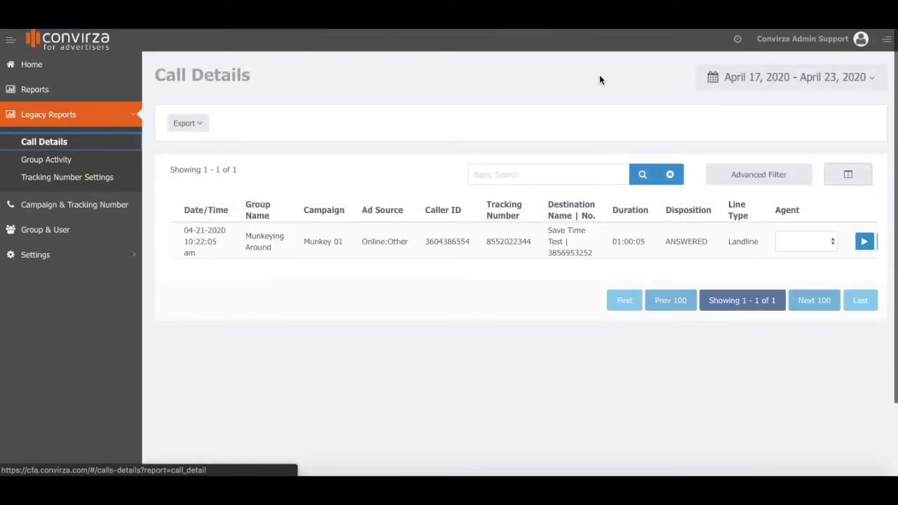
{"action": "left_click", "coordinate": [870, 79]}
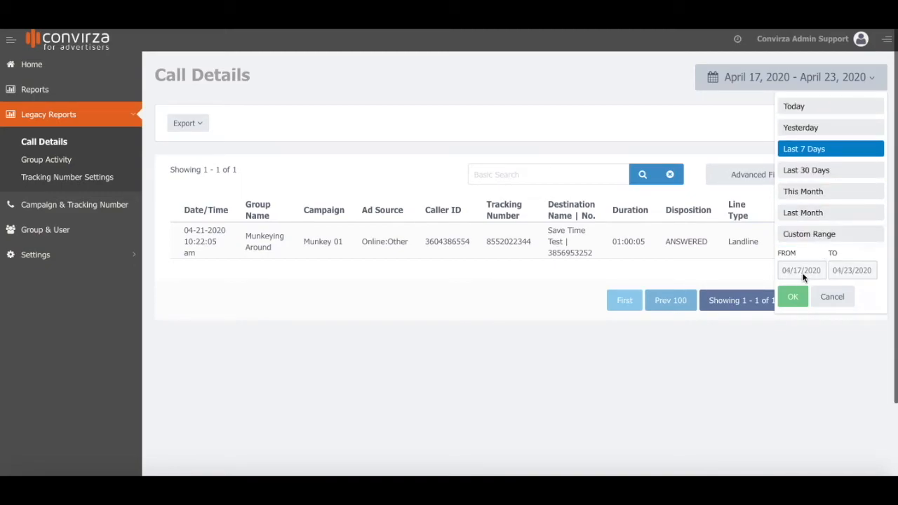
{"action": "left_click", "coordinate": [653, 74]}
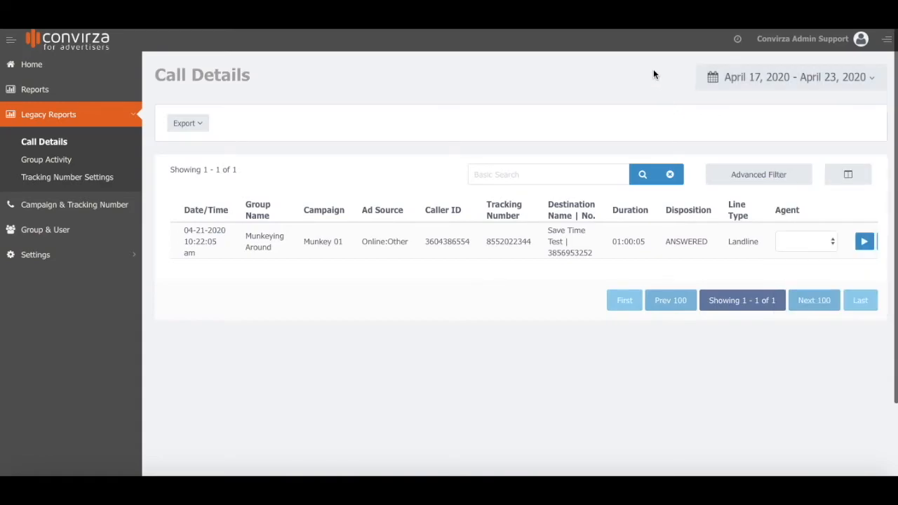
{"action": "left_click", "coordinate": [191, 126]}
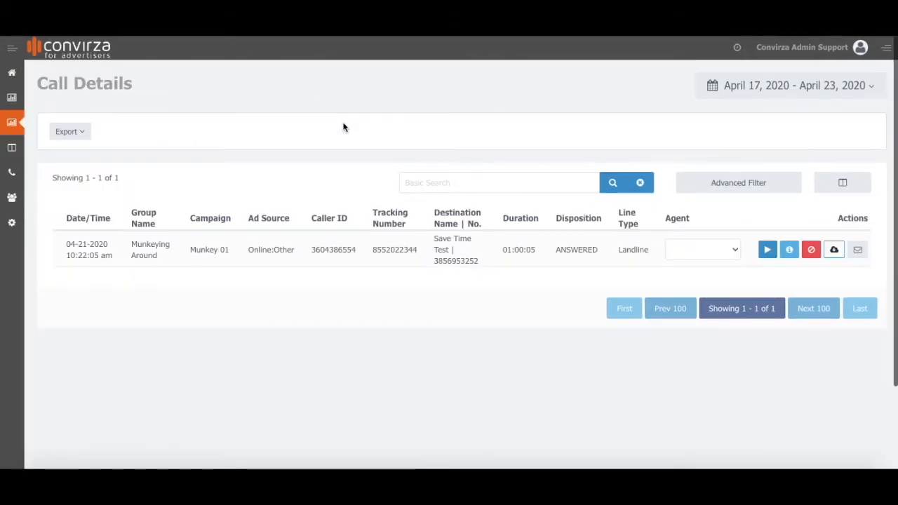
Change the Call Details date range to April 17 – April 30, 2020.
{"action": "left_click", "coordinate": [872, 86]}
{"action": "left_click", "coordinate": [717, 200]}
{"action": "left_click", "coordinate": [804, 303]}
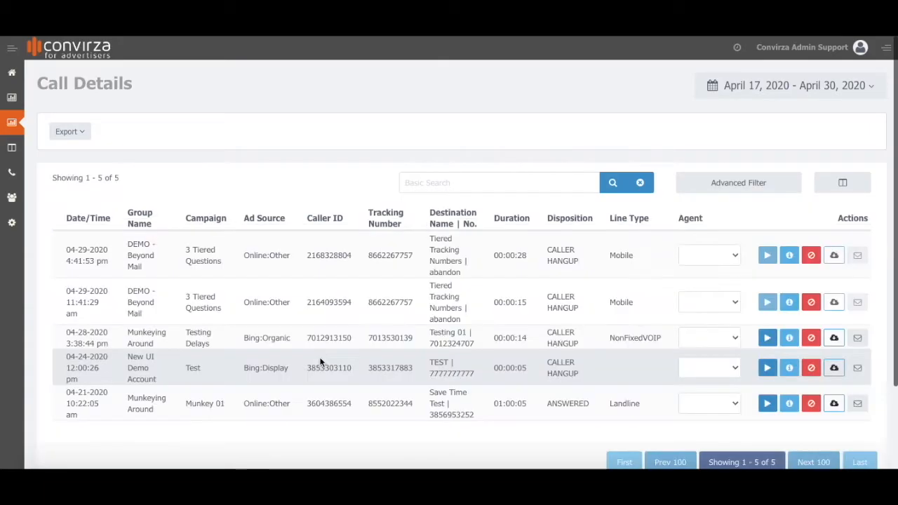
Search the calls for the first call's copied tracking number, then clear the search.
{"action": "left_click", "coordinate": [498, 185]}
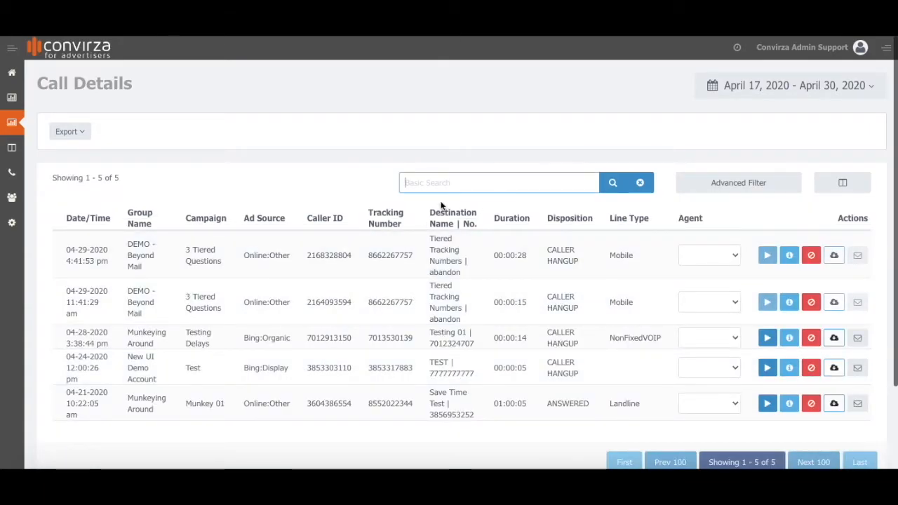
{"action": "left_click_drag", "start_coordinate": [416, 254], "coordinate": [367, 256]}
{"action": "key", "text": "ctrl+c"}
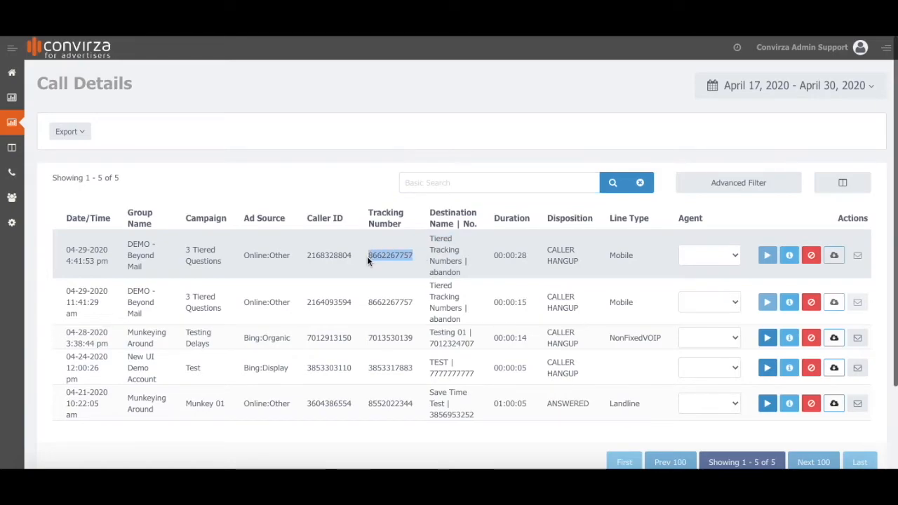
{"action": "left_click", "coordinate": [448, 182]}
{"action": "key", "text": "ctrl+v"}
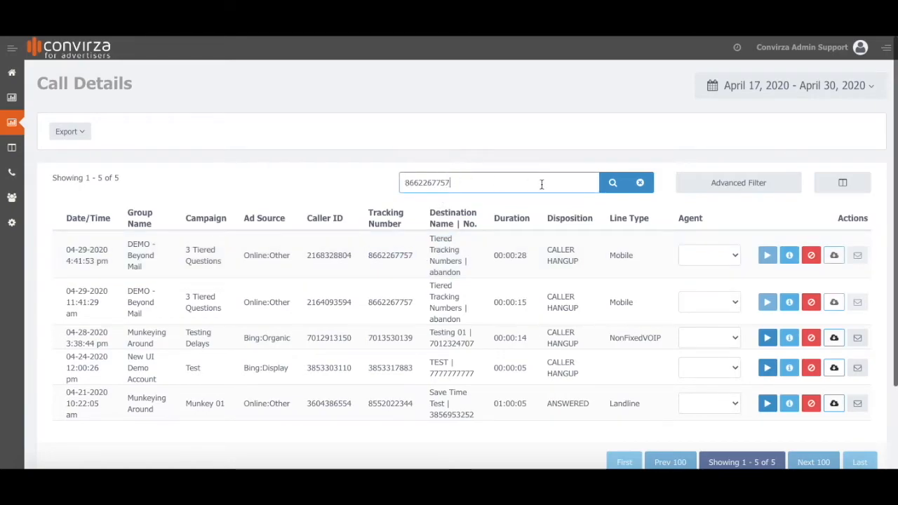
{"action": "left_click", "coordinate": [613, 183]}
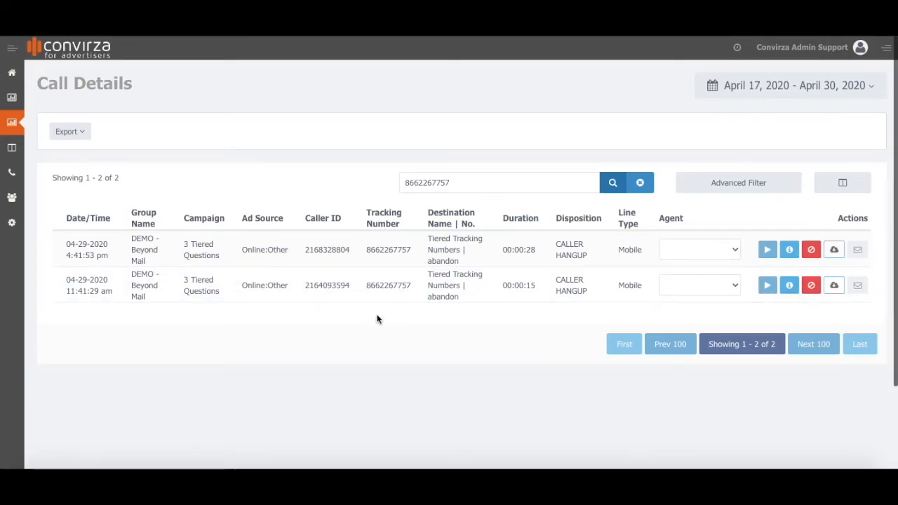
{"action": "left_click", "coordinate": [639, 184]}
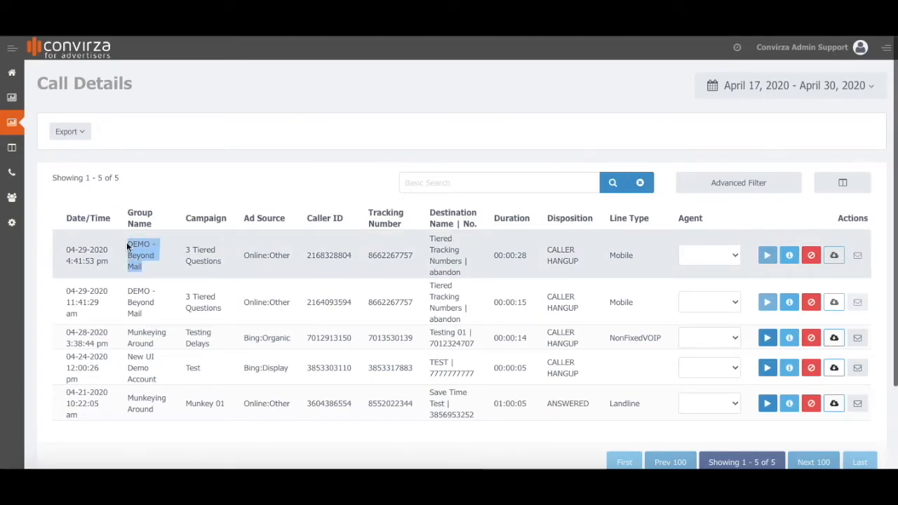
Apply an advanced filter so Group Name contains 'DEMO - Beyond Mail', leaving two calls.
{"action": "left_click", "coordinate": [778, 186]}
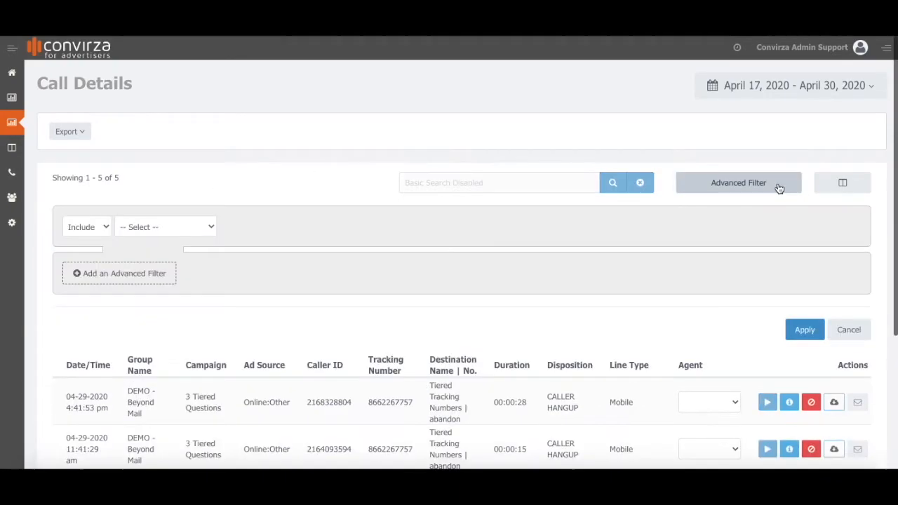
{"action": "left_click", "coordinate": [189, 228]}
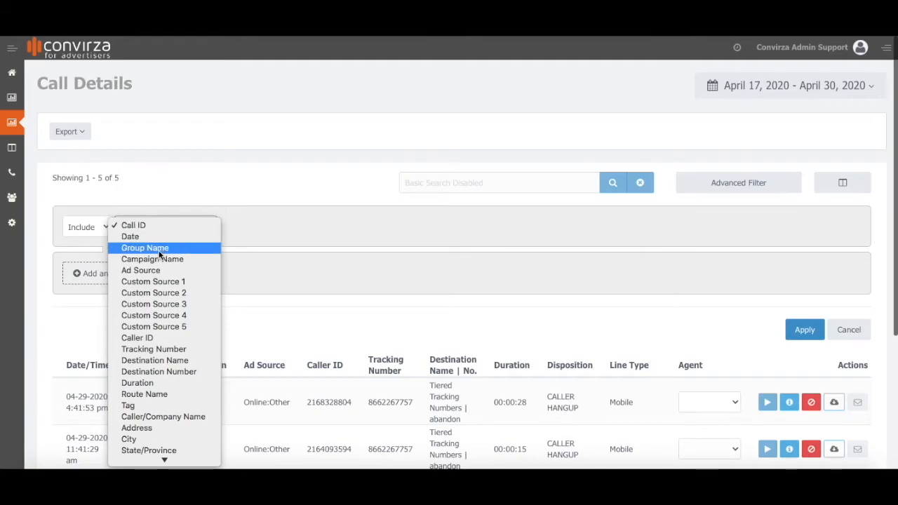
{"action": "left_click", "coordinate": [194, 246]}
{"action": "left_click", "coordinate": [319, 230]}
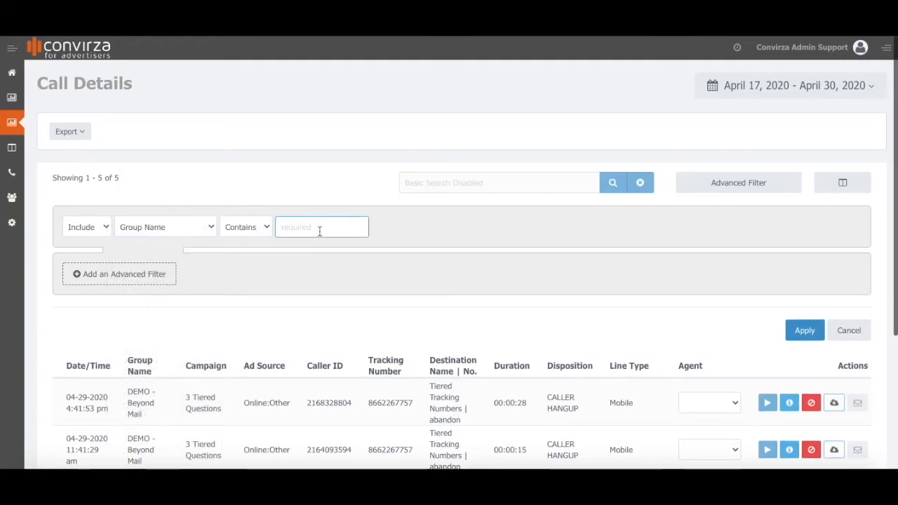
{"action": "type", "text": "DEMO - Beyond Mail"}
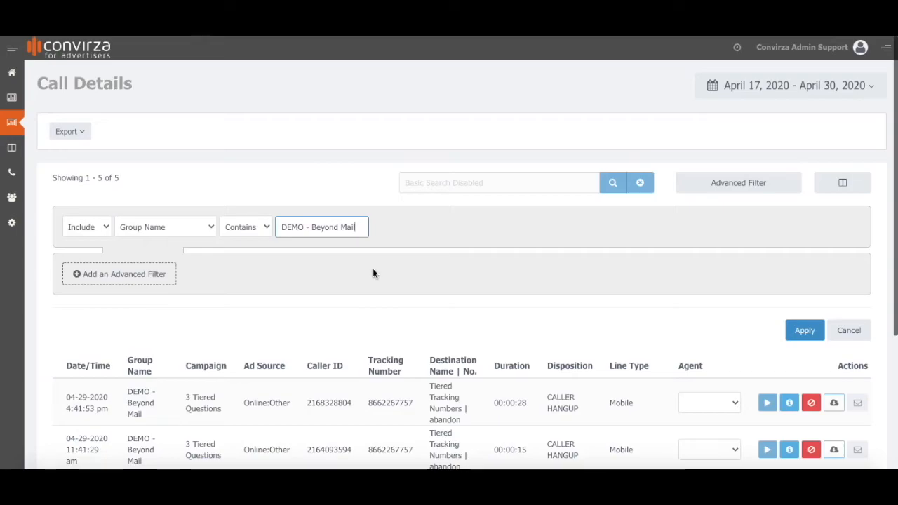
{"action": "left_click", "coordinate": [800, 328]}
{"action": "scroll", "coordinate": [482, 230], "scroll_direction": "down", "scroll_amount": 2}
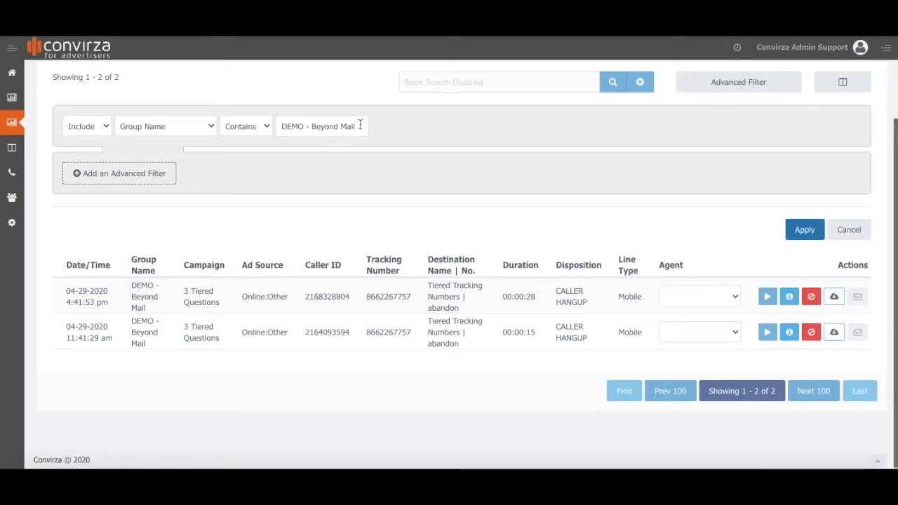
{"action": "scroll", "coordinate": [626, 215], "scroll_direction": "up", "scroll_amount": 1}
{"action": "scroll", "coordinate": [626, 214], "scroll_direction": "up", "scroll_amount": 3}
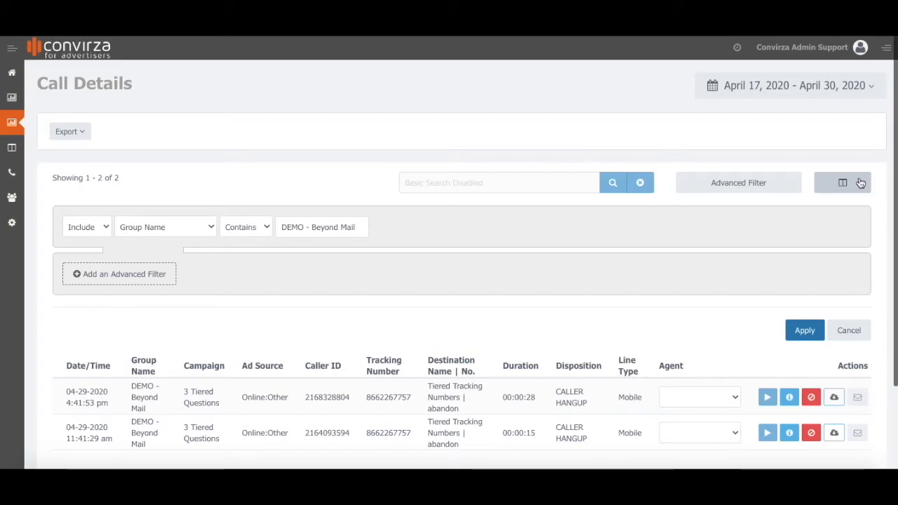
Hide the Duration, Disposition and Line Type columns from the call list.
{"action": "left_click", "coordinate": [860, 183]}
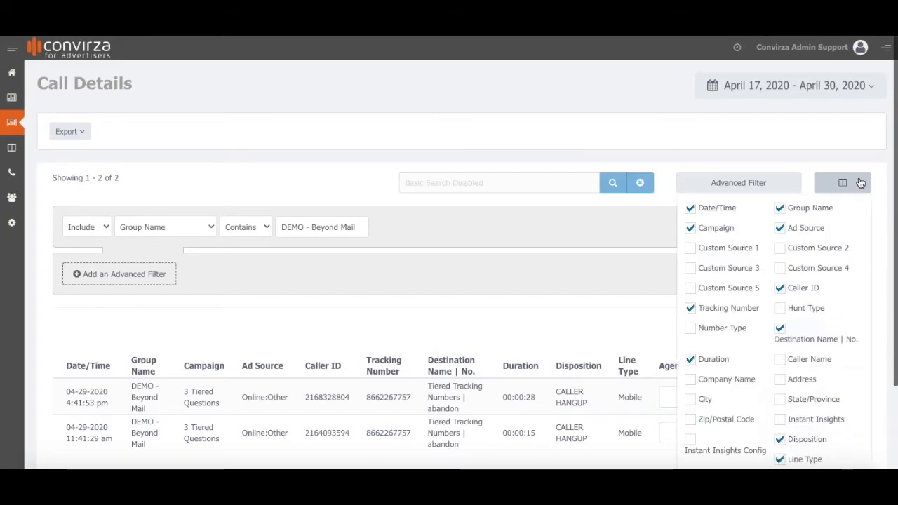
{"action": "left_click", "coordinate": [690, 360]}
{"action": "left_click", "coordinate": [780, 441]}
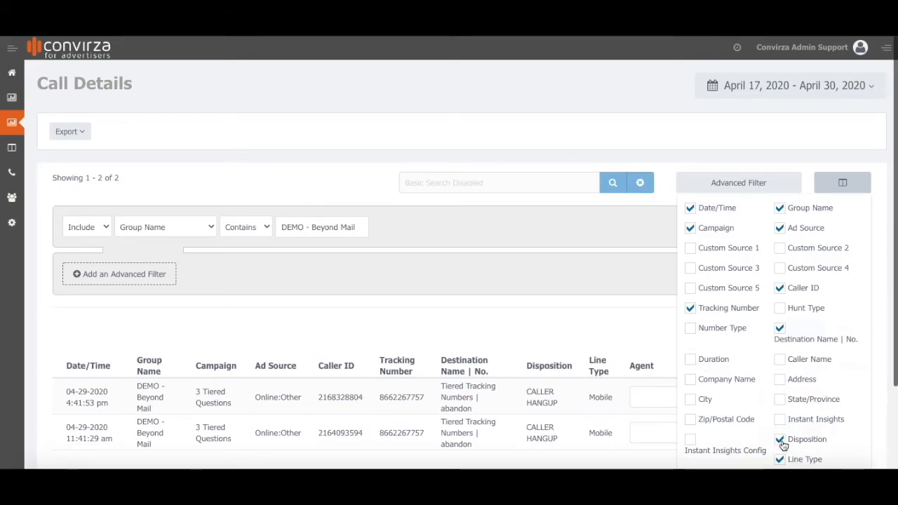
{"action": "left_click", "coordinate": [780, 460]}
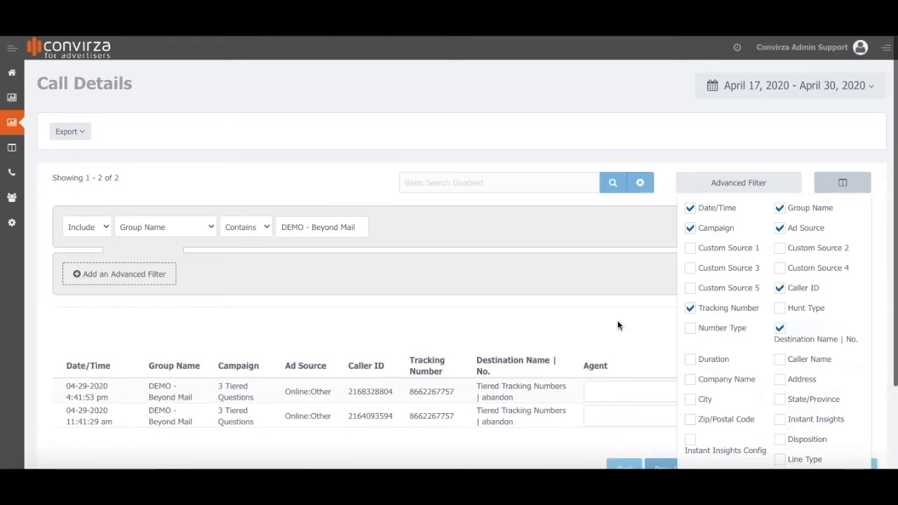
{"action": "left_click", "coordinate": [616, 322]}
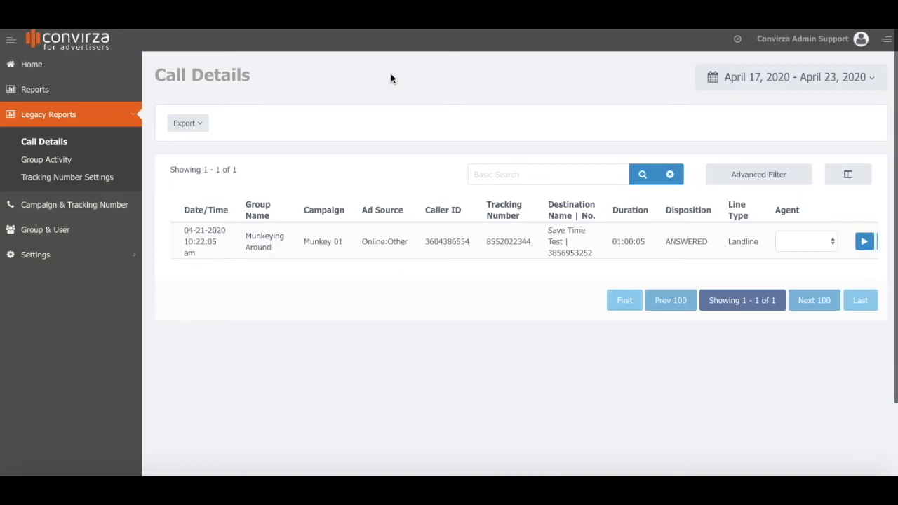
Run the Call Logs - Basic report for the past 7 days after reviewing its filters.
{"action": "left_click", "coordinate": [59, 88]}
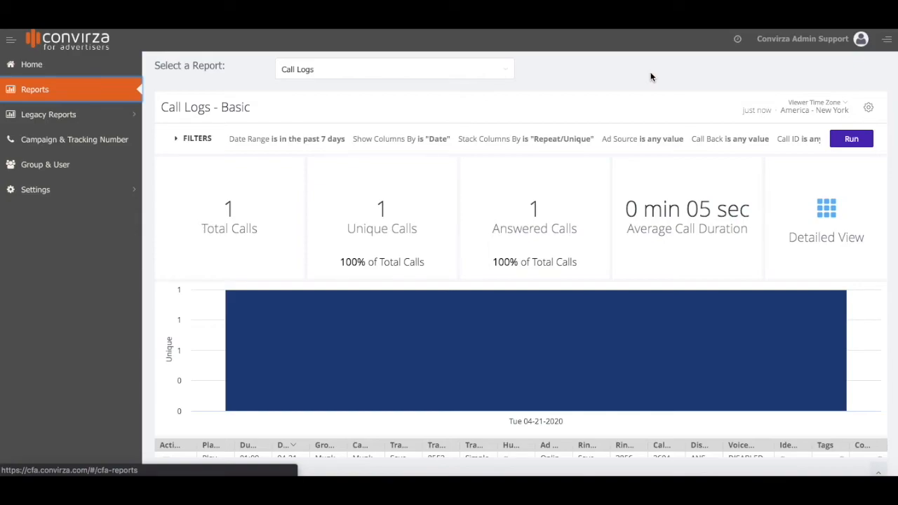
{"action": "left_click", "coordinate": [197, 140]}
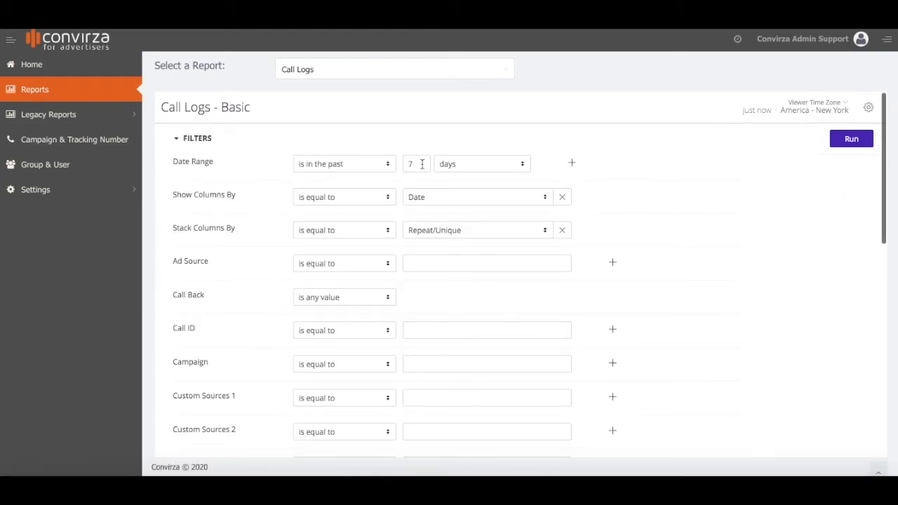
{"action": "scroll", "coordinate": [654, 203], "scroll_direction": "down", "scroll_amount": 3}
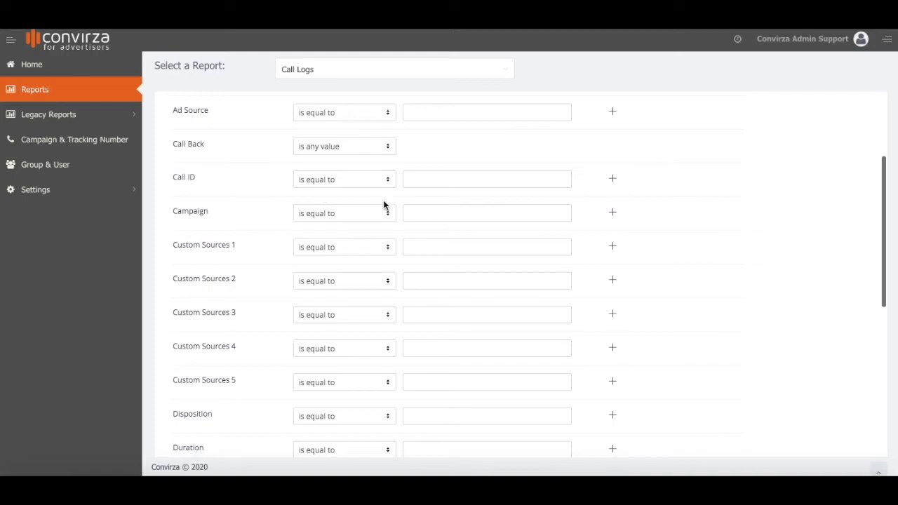
{"action": "scroll", "coordinate": [727, 288], "scroll_direction": "down", "scroll_amount": 3}
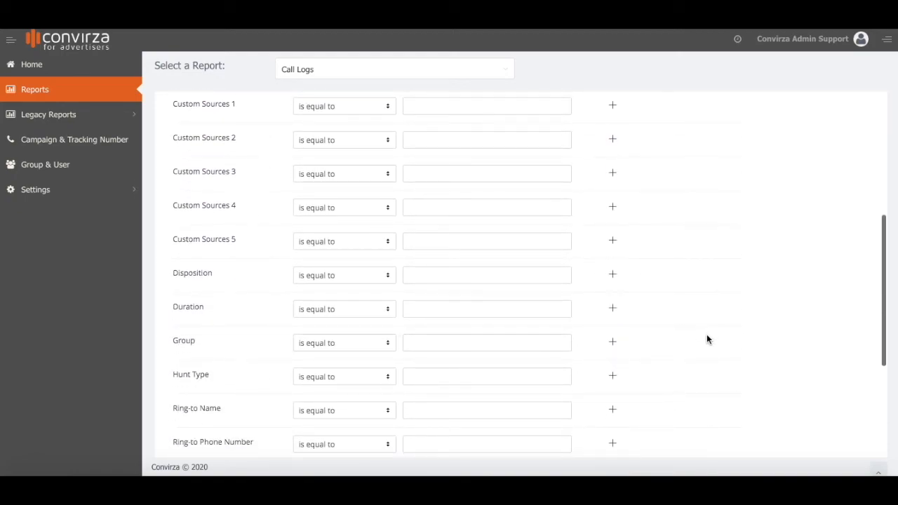
{"action": "scroll", "coordinate": [707, 334], "scroll_direction": "down", "scroll_amount": 5}
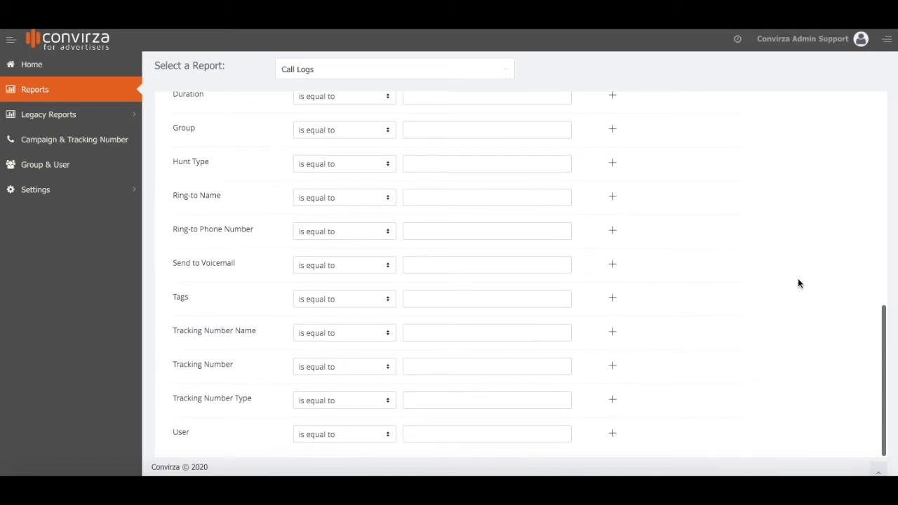
{"action": "scroll", "coordinate": [797, 279], "scroll_direction": "up", "scroll_amount": 8}
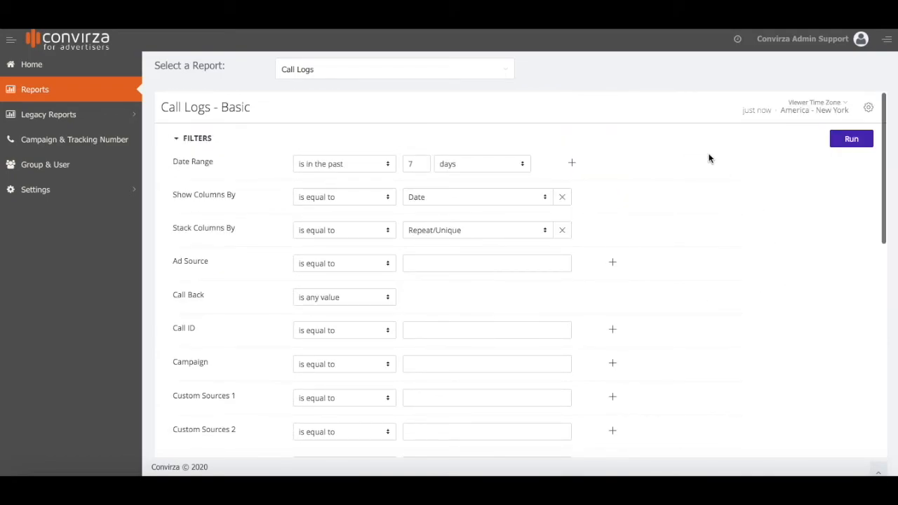
{"action": "left_click", "coordinate": [851, 139]}
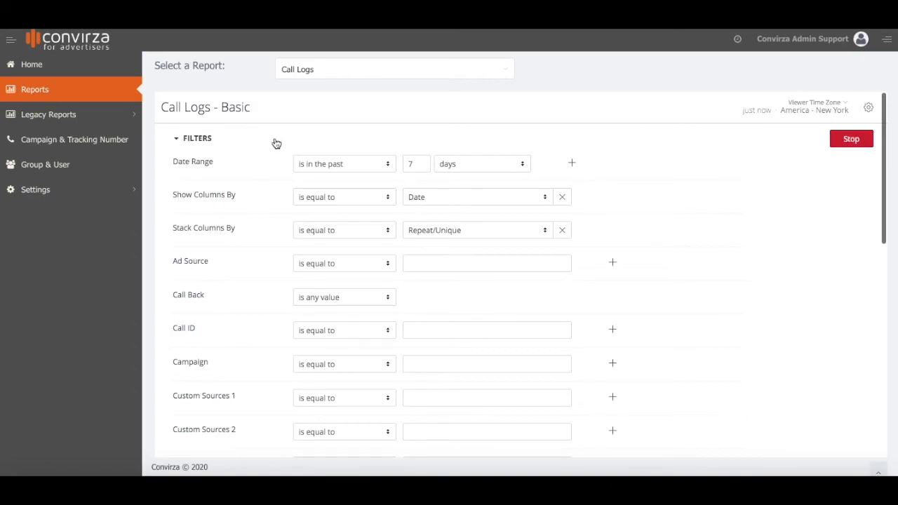
{"action": "left_click", "coordinate": [195, 140]}
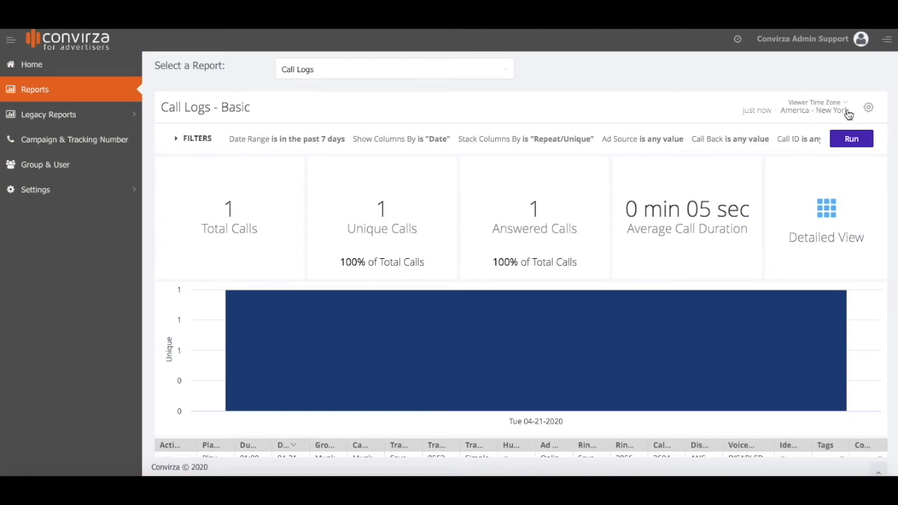
Export the Call Logs - Basic report data as CSV files in a zip archive.
{"action": "left_click", "coordinate": [870, 109]}
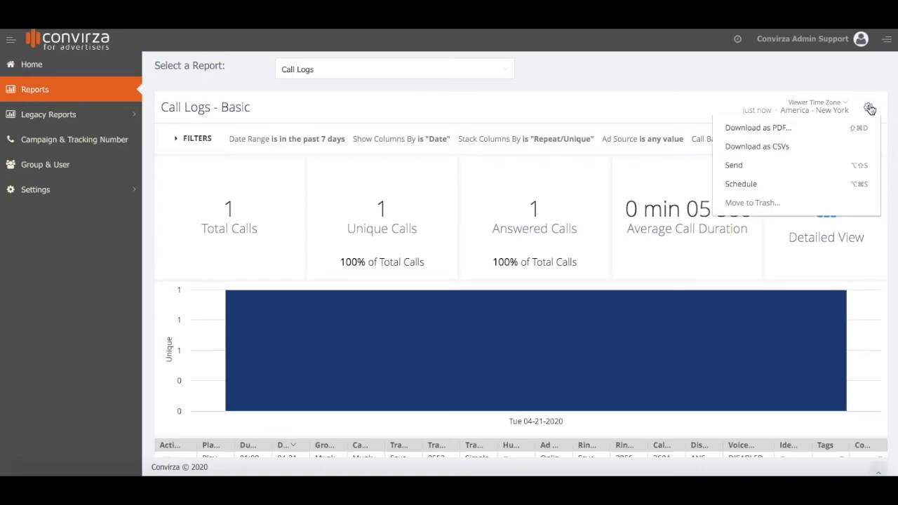
{"action": "left_click", "coordinate": [805, 147]}
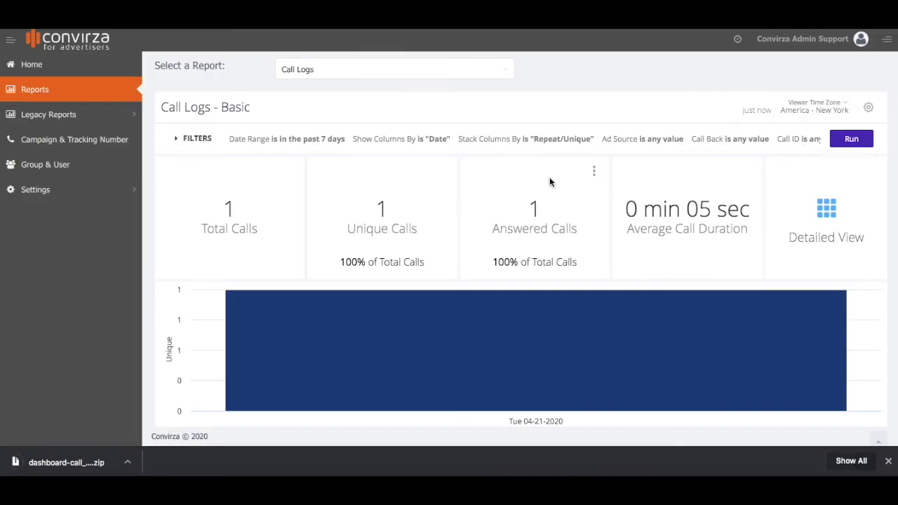
{"action": "scroll", "coordinate": [549, 179], "scroll_direction": "down", "scroll_amount": 3}
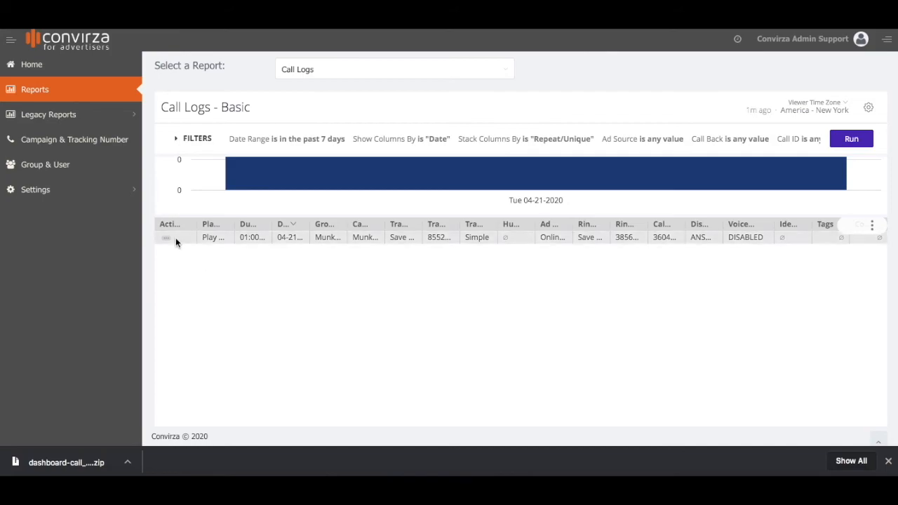
{"action": "left_click", "coordinate": [212, 238]}
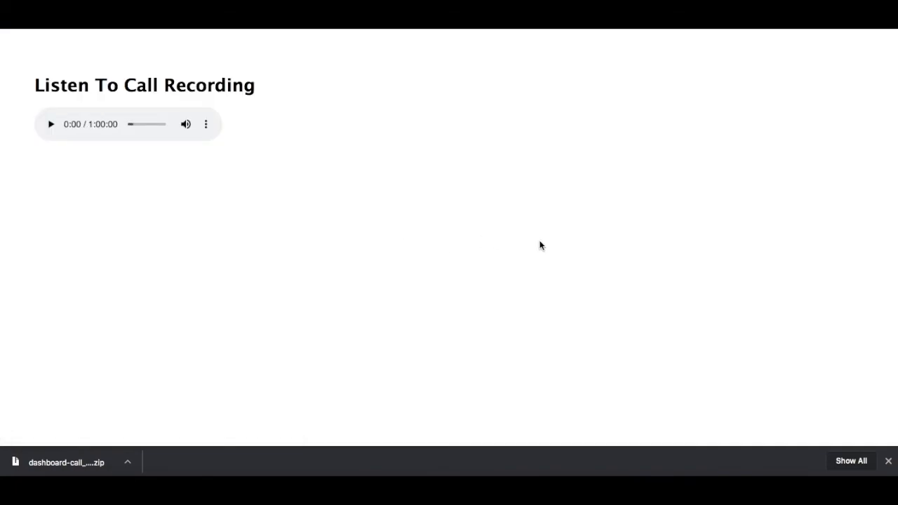
{"action": "left_click", "coordinate": [206, 127]}
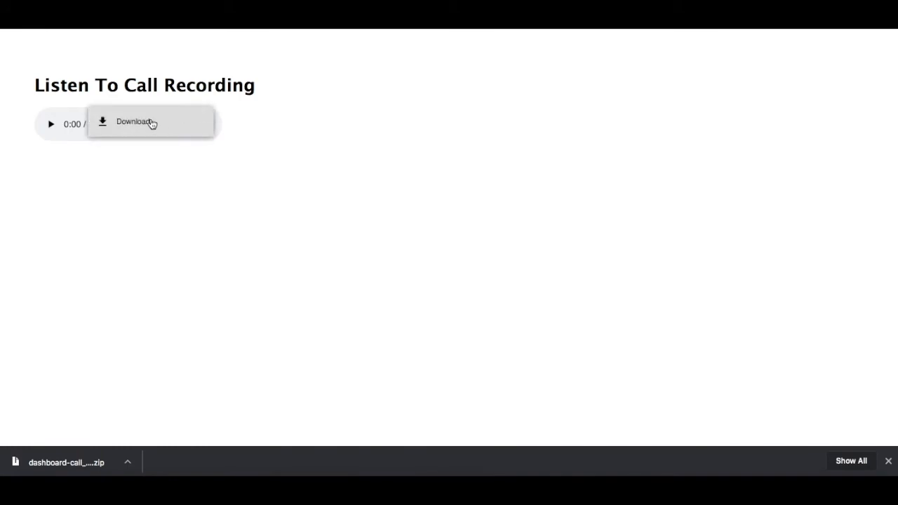
{"action": "key", "text": "super+w"}
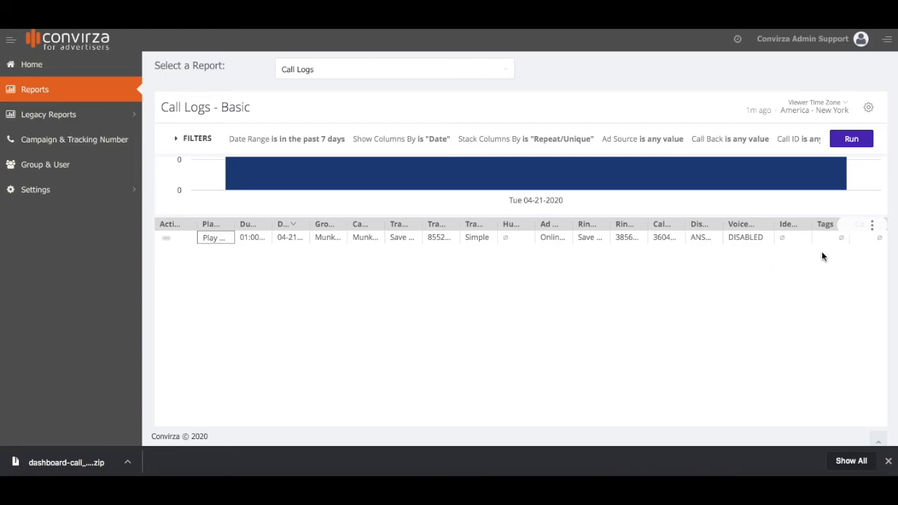
Download all table results in Excel format as Call Log 2020-04-23T1251.xlsx.
{"action": "left_click", "coordinate": [875, 228]}
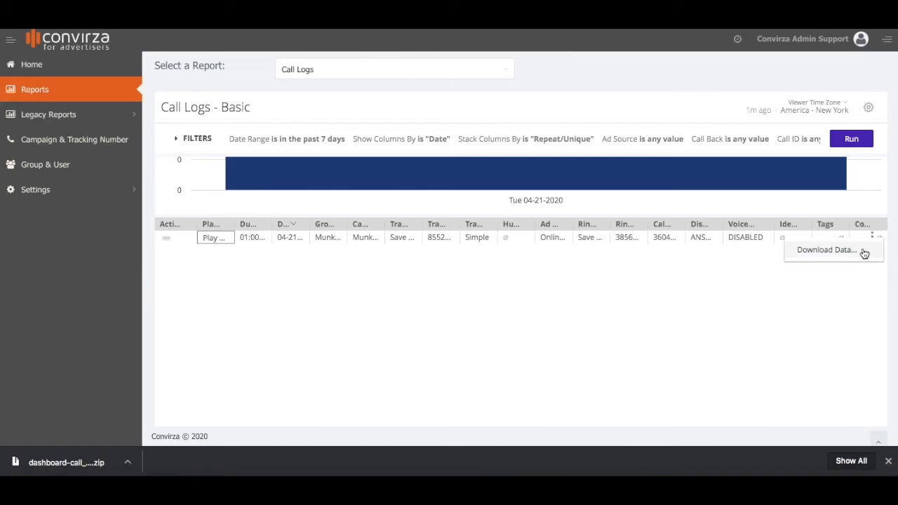
{"action": "left_click", "coordinate": [862, 251]}
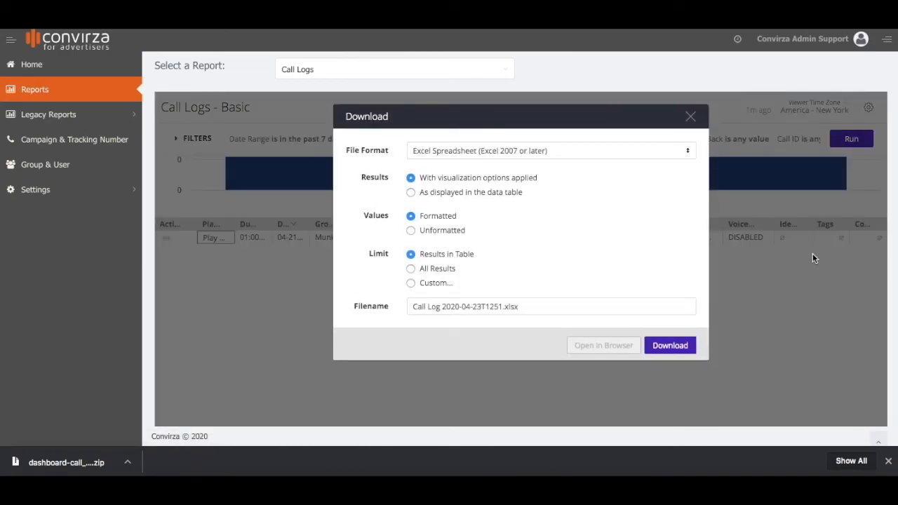
{"action": "left_click", "coordinate": [631, 150]}
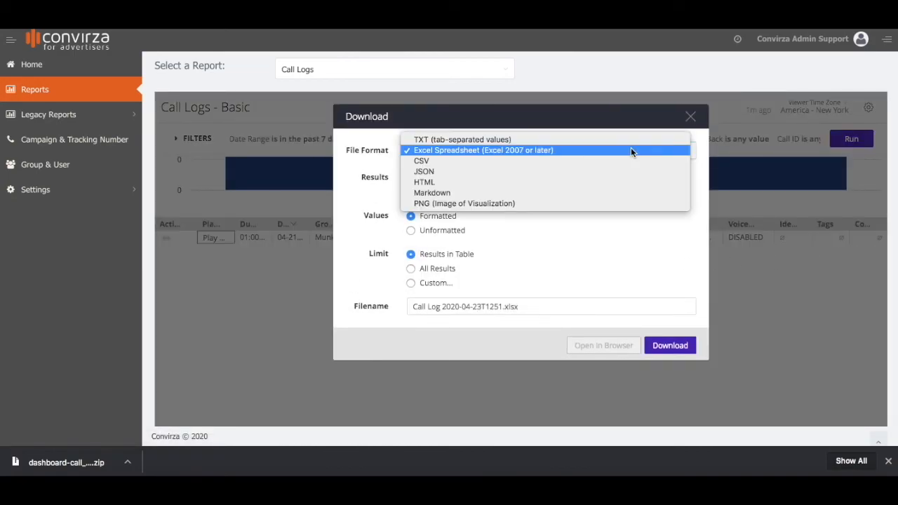
{"action": "left_click", "coordinate": [449, 150]}
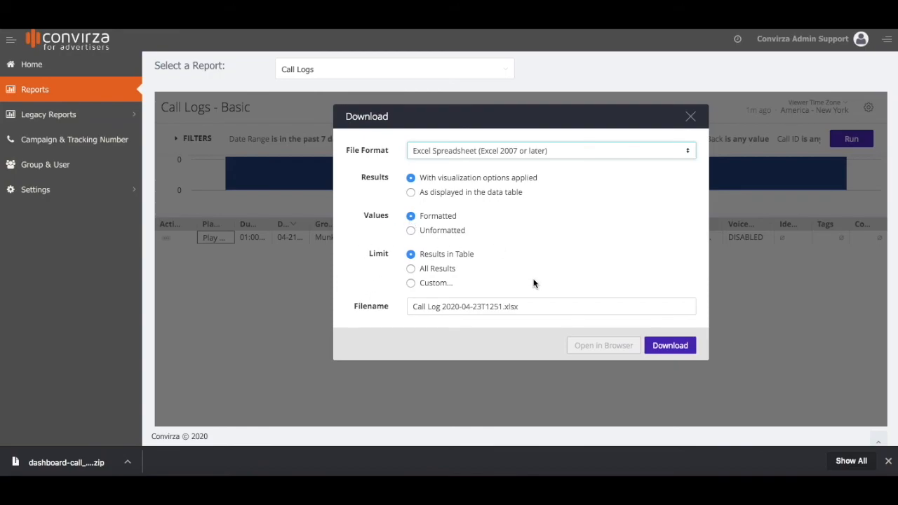
{"action": "left_click", "coordinate": [411, 270]}
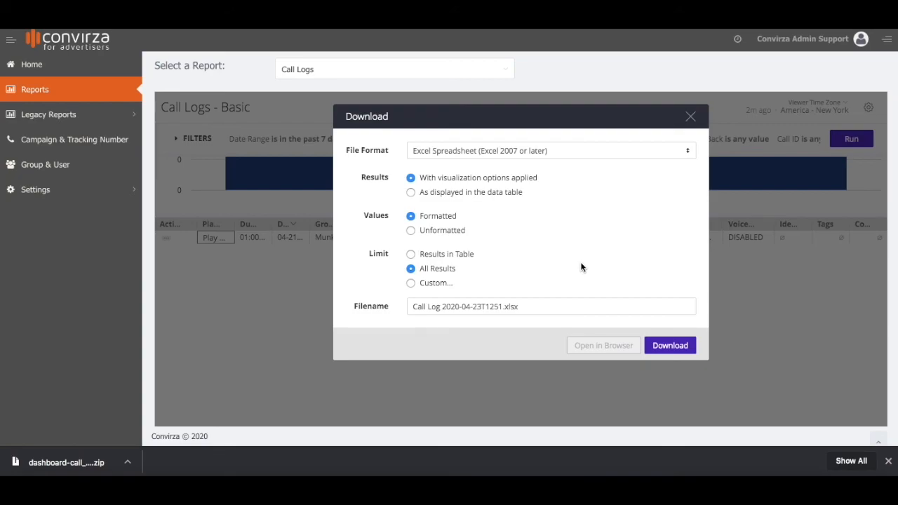
{"action": "left_click", "coordinate": [543, 306]}
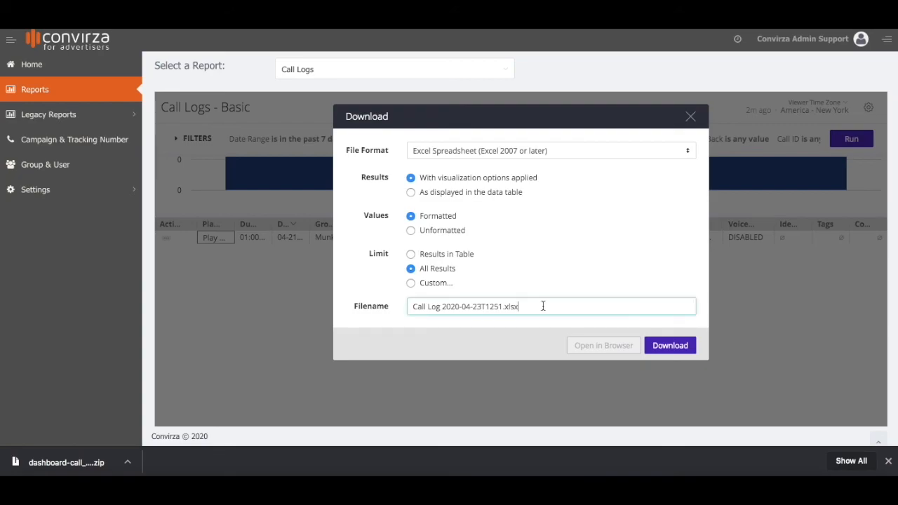
{"action": "left_click", "coordinate": [678, 347]}
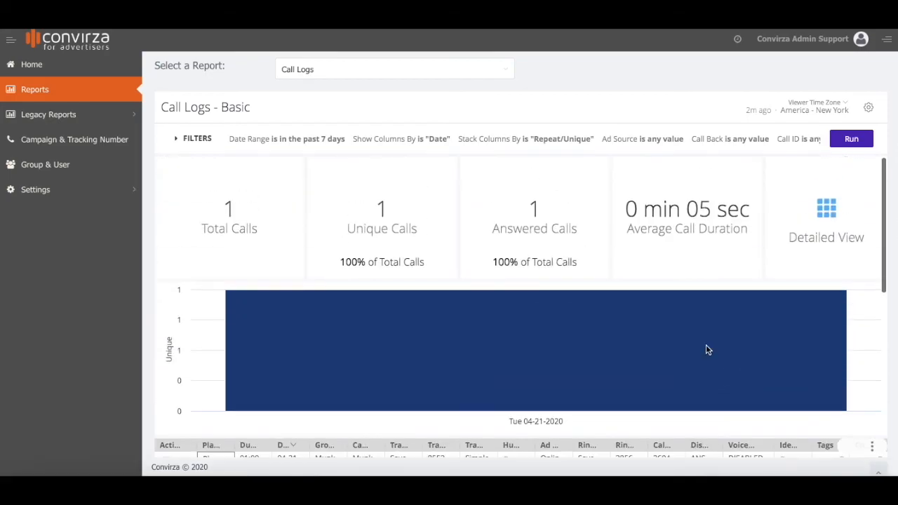
Return to the Home dashboard showing the last 7 days' call metrics.
{"action": "left_click", "coordinate": [29, 67]}
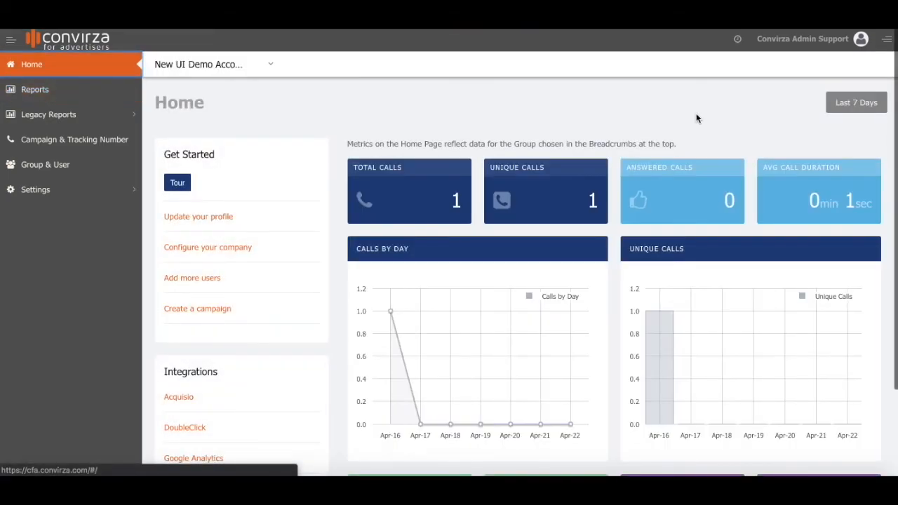